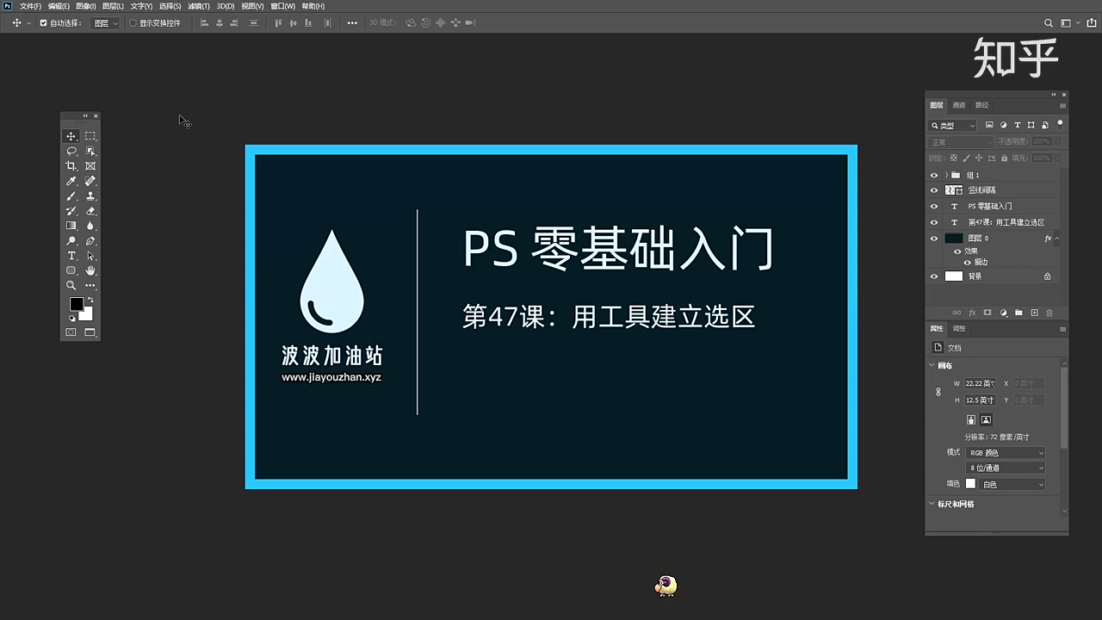
- Draw a square selection across the vertical divider and the start of the title with the Rectangular Marquee tool
{"action": "mouse_move", "coordinate": [72, 119]}
{"action": "left_mouse_down"}
{"action": "mouse_move", "coordinate": [72, 135]}
{"action": "mouse_move", "coordinate": [83, 115]}
{"action": "left_mouse_up"}
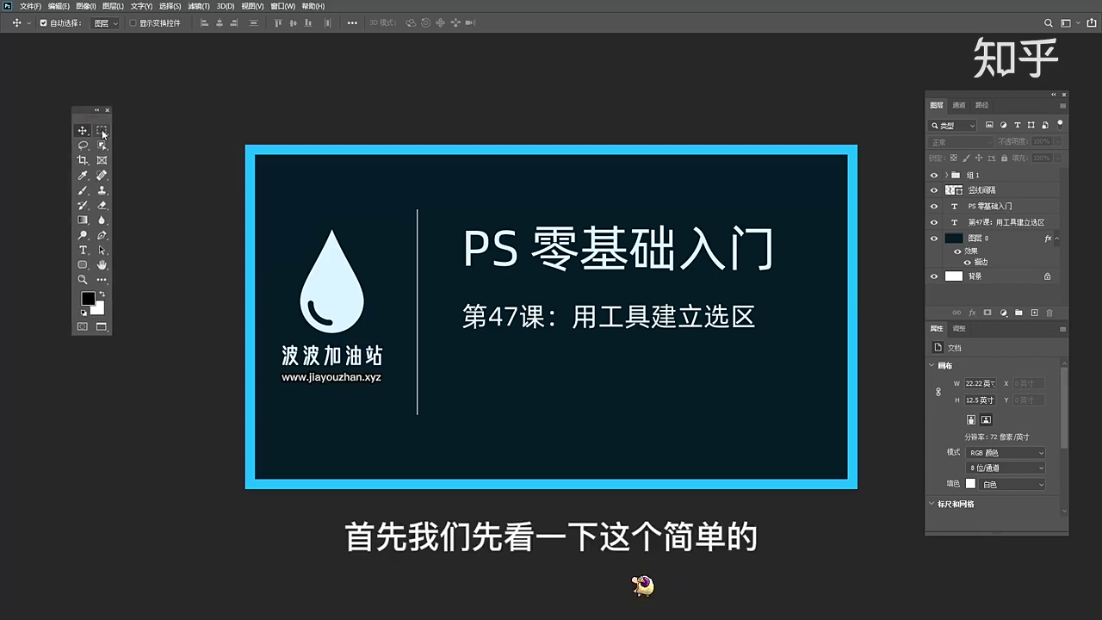
{"action": "left_click", "coordinate": [102, 132]}
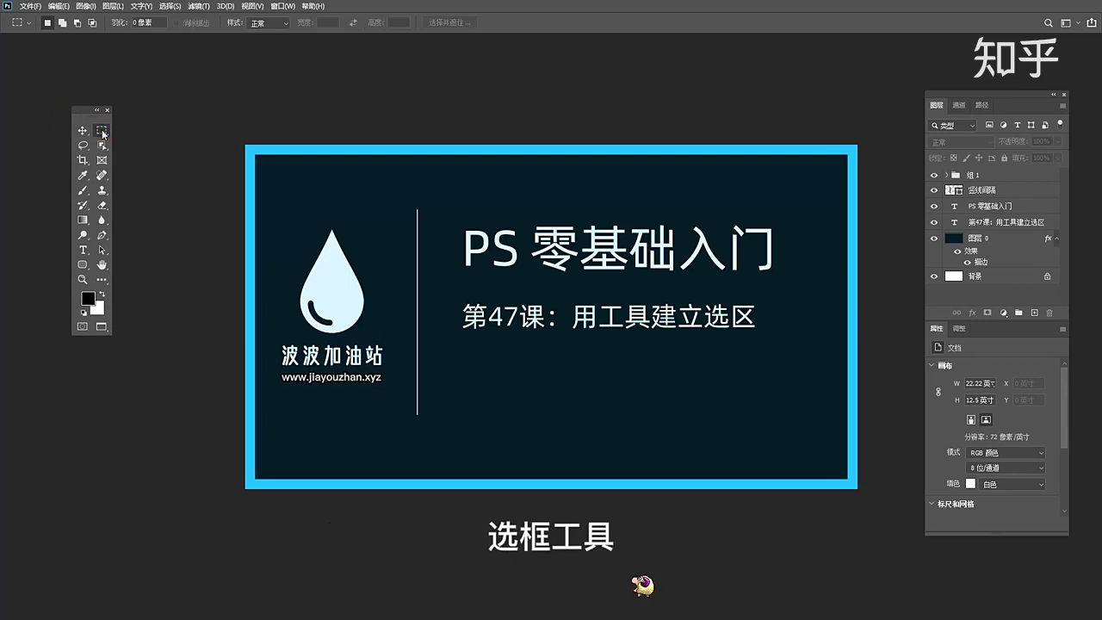
{"action": "right_click", "coordinate": [102, 133]}
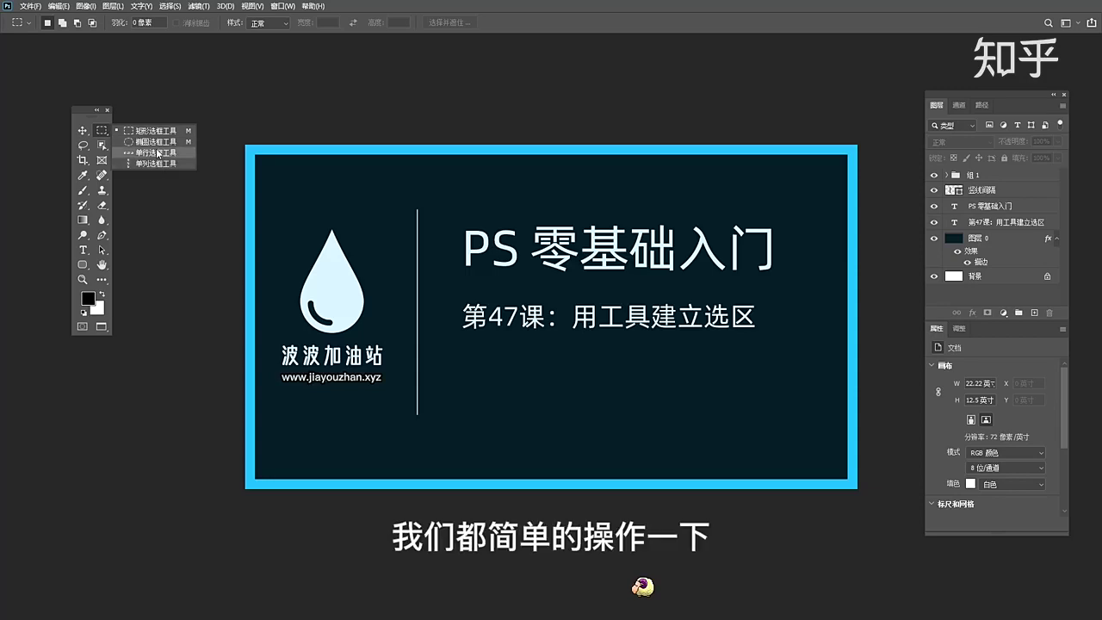
{"action": "left_click", "coordinate": [135, 131]}
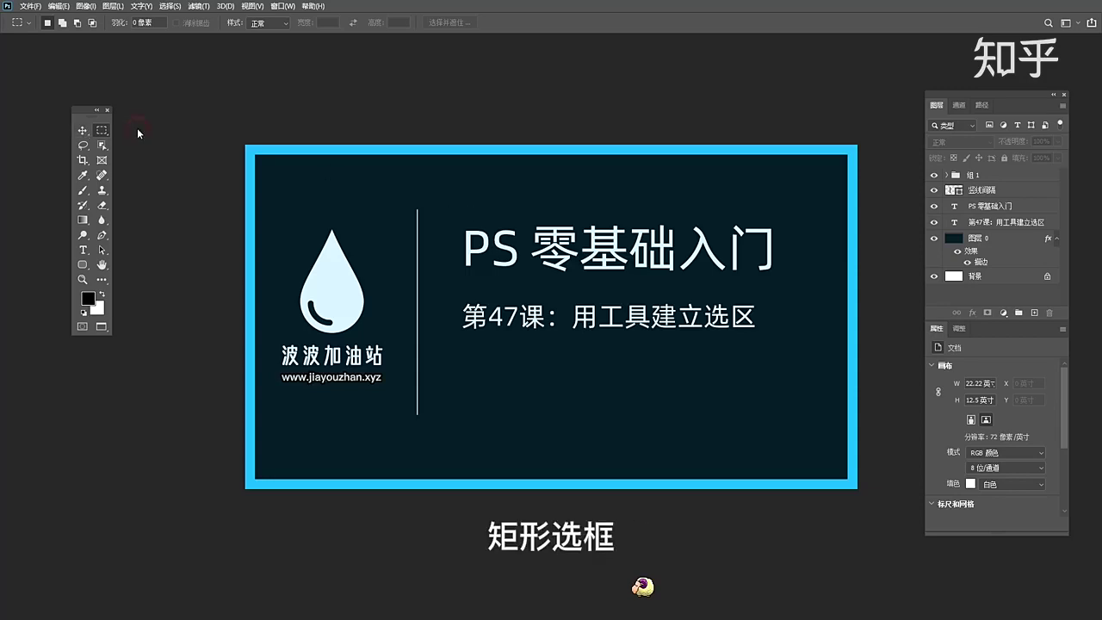
{"action": "left_click_drag", "start_coordinate": [373, 188], "coordinate": [481, 368]}
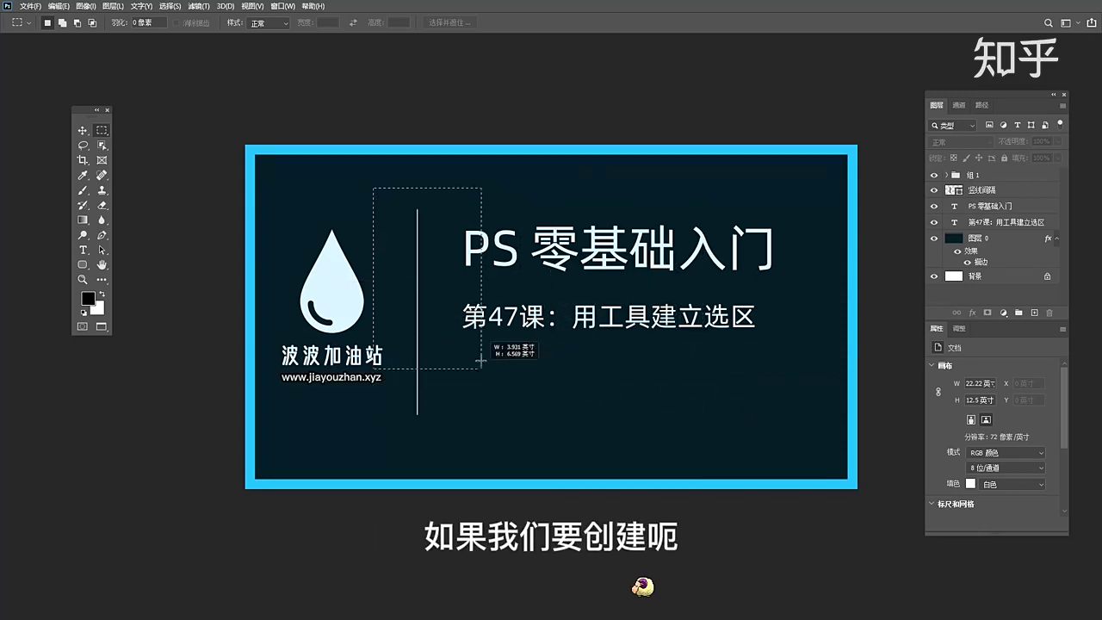
{"action": "left_click_drag", "start_coordinate": [686, 401], "coordinate": [451, 376]}
{"action": "mouse_move", "coordinate": [581, 380]}
{"action": "left_mouse_down"}
{"action": "mouse_move", "coordinate": [603, 404]}
{"action": "mouse_move", "coordinate": [598, 386]}
{"action": "left_mouse_up"}
{"action": "left_click_drag", "start_coordinate": [533, 378], "coordinate": [579, 401]}
{"action": "left_click", "coordinate": [39, 145]}
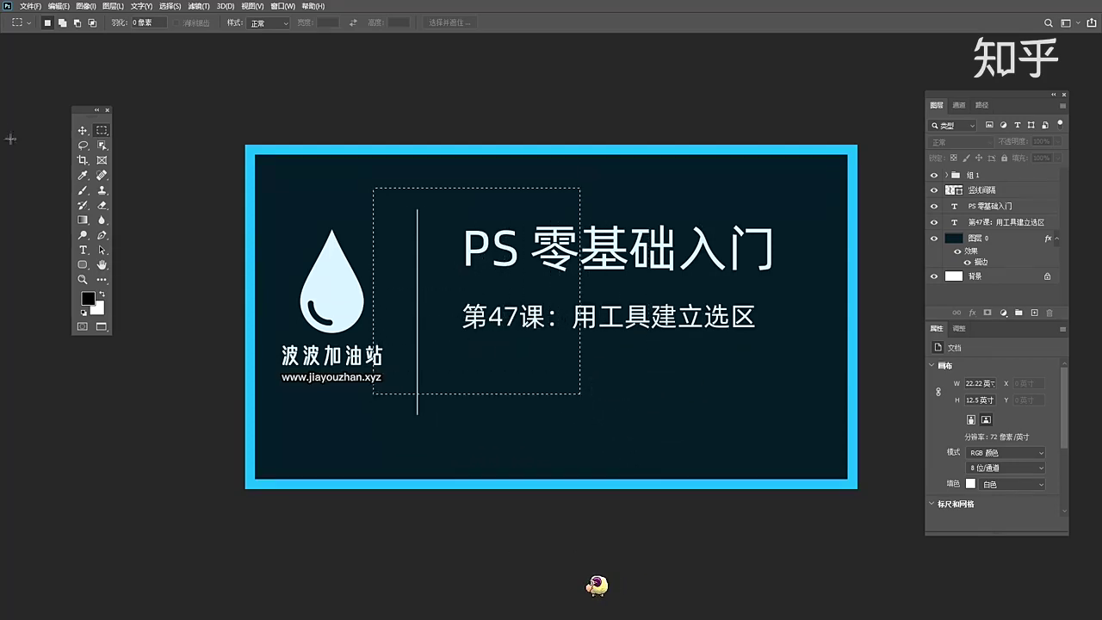
- Draw a circular selection over the title and subtitle with the Elliptical Marquee tool and reposition it
{"action": "right_click", "coordinate": [102, 131]}
{"action": "left_click", "coordinate": [138, 145]}
{"action": "left_click", "coordinate": [463, 232]}
{"action": "left_click_drag", "start_coordinate": [463, 234], "coordinate": [685, 454]}
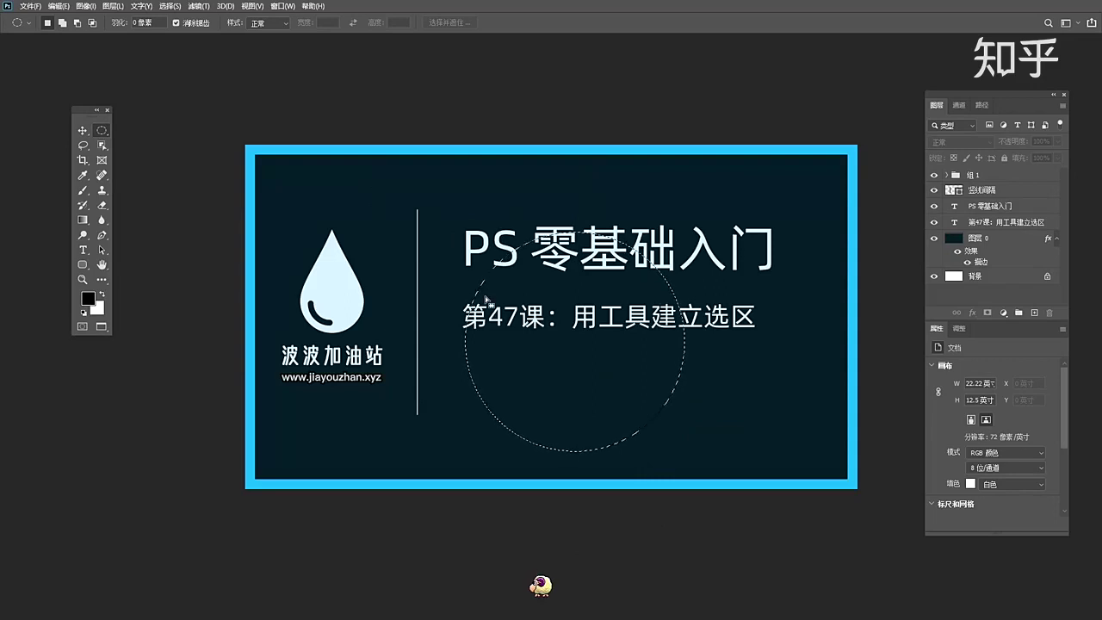
{"action": "left_click_drag", "start_coordinate": [566, 306], "coordinate": [594, 302]}
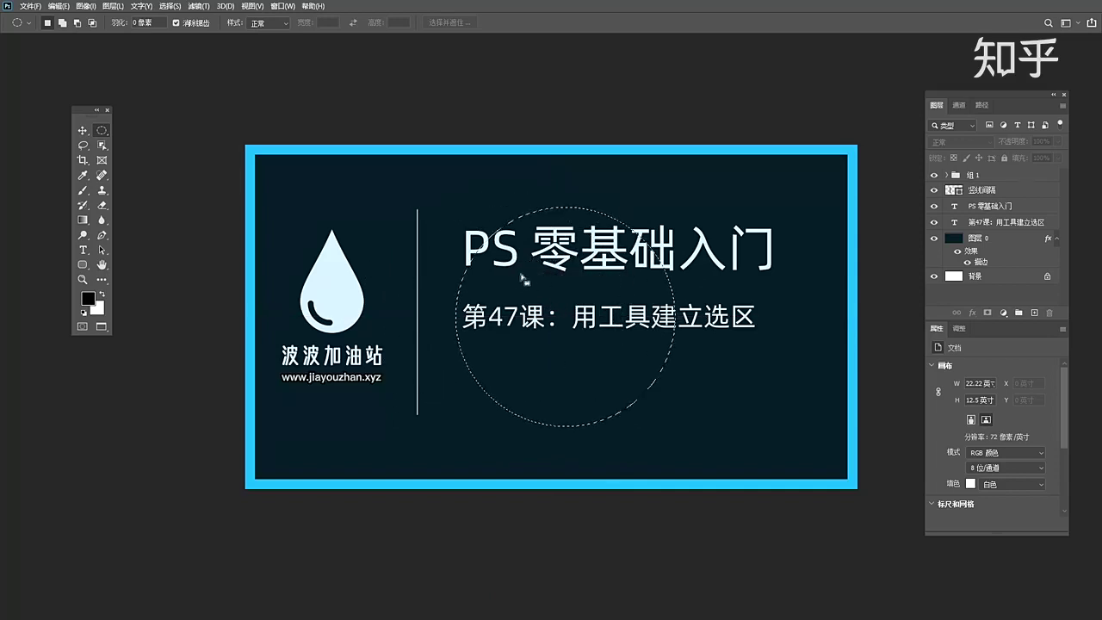
- Replace the selection with a circle about 4.7 inches wide centred on the water drop logo, and deselect it
{"action": "right_click", "coordinate": [102, 130]}
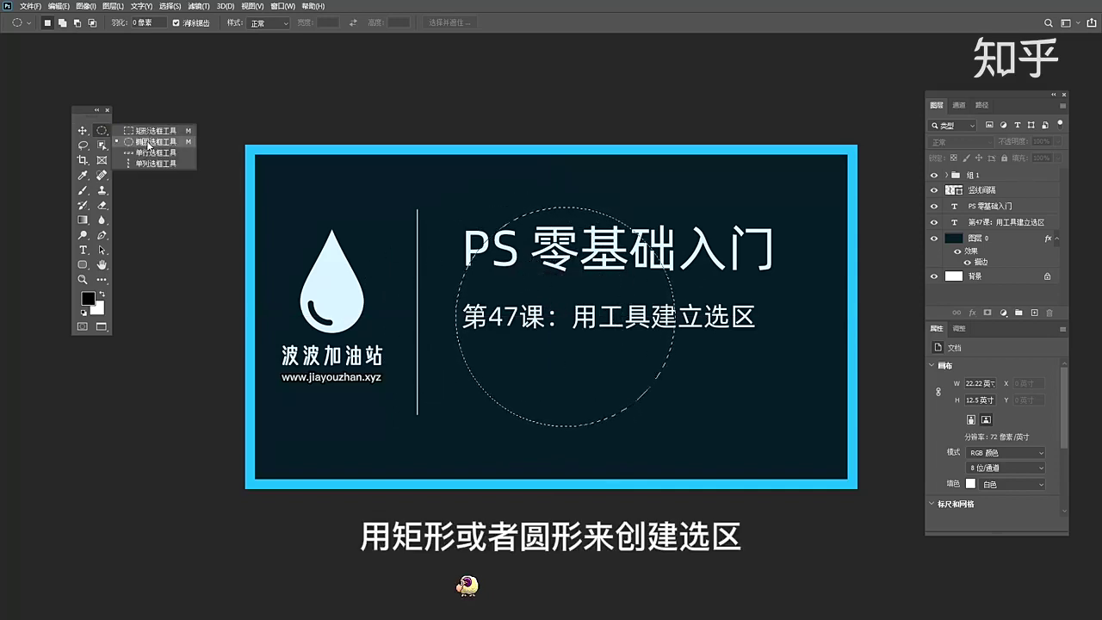
{"action": "left_click", "coordinate": [520, 272]}
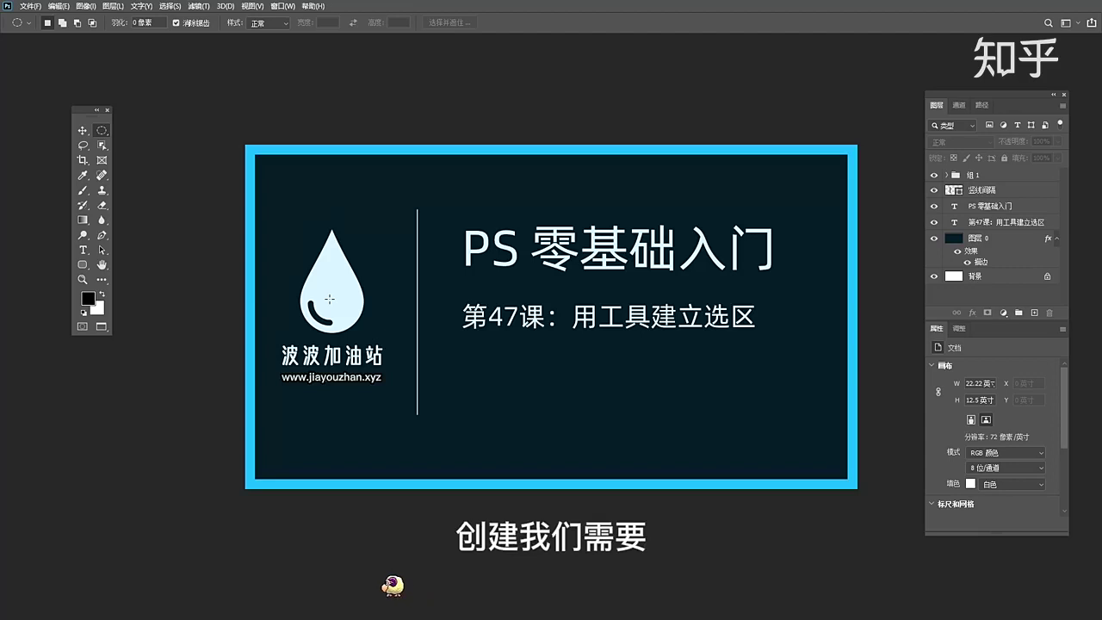
{"action": "left_click_drag", "start_coordinate": [330, 299], "coordinate": [400, 396]}
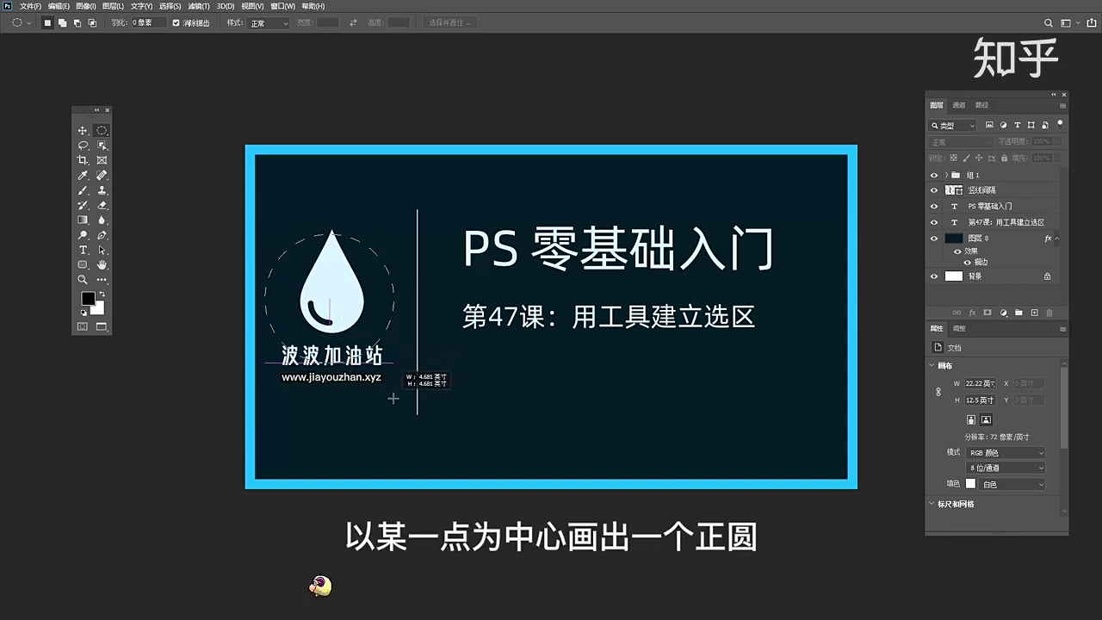
{"action": "left_click", "coordinate": [382, 287]}
- Draw a rectangular selection outward from the centre of the water drop with the Rectangular Marquee tool, and deselect it
{"action": "right_click", "coordinate": [102, 130]}
{"action": "left_click", "coordinate": [142, 131]}
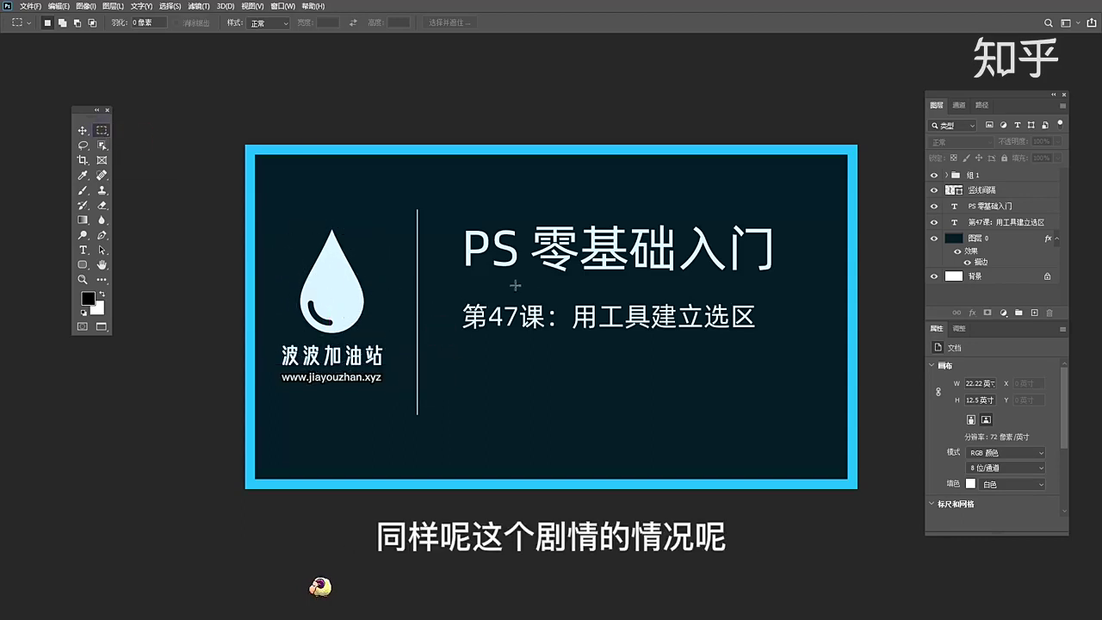
{"action": "left_click_drag", "start_coordinate": [329, 295], "coordinate": [385, 322]}
{"action": "left_click", "coordinate": [329, 234]}
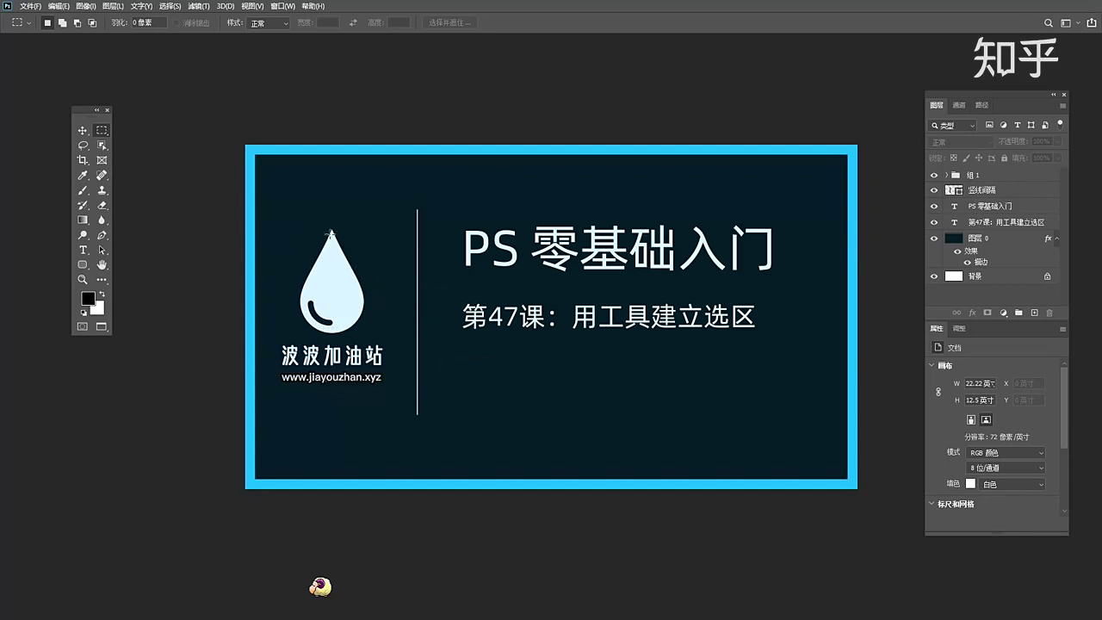
- Make a one-pixel-high selection across the canvas between the title and subtitle with the Single Row Marquee tool
{"action": "right_click", "coordinate": [103, 131]}
{"action": "left_click", "coordinate": [151, 153]}
{"action": "left_click", "coordinate": [390, 290]}
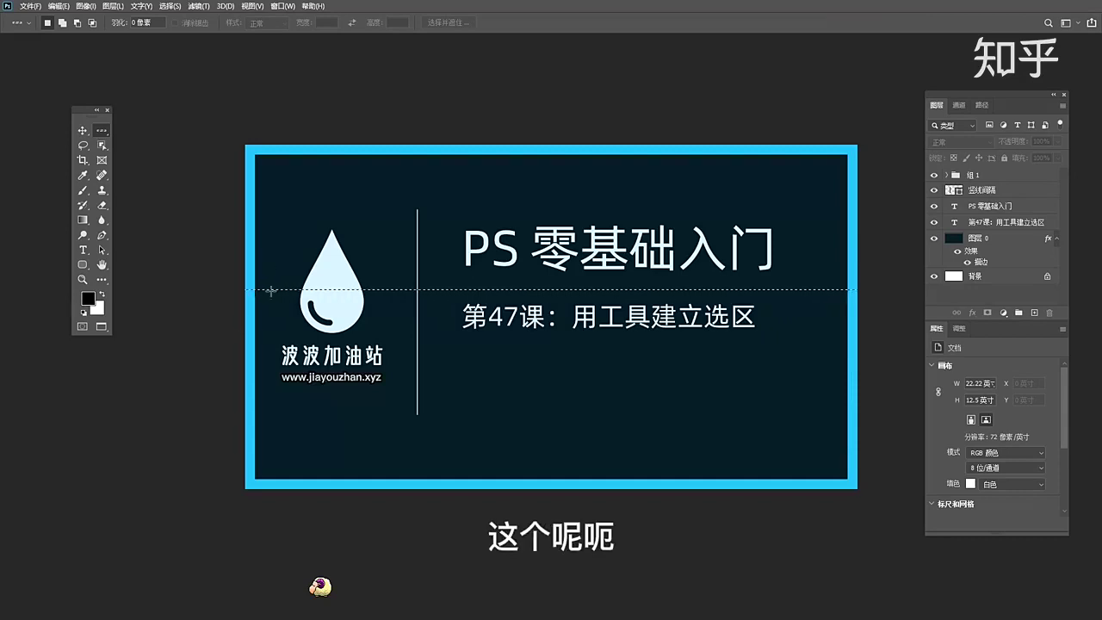
- Select the 竖线间隔 layer and make a one-pixel-wide selection through the title's "P" with the Single Column Marquee tool
{"action": "right_click", "coordinate": [102, 130]}
{"action": "left_click", "coordinate": [145, 168]}
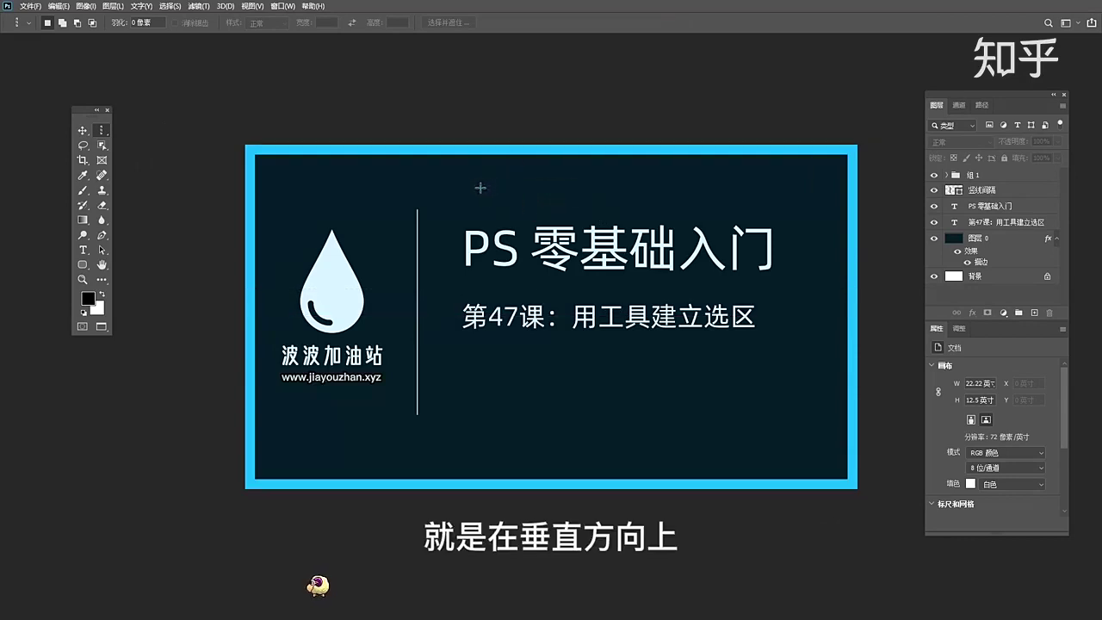
{"action": "left_click", "coordinate": [445, 218]}
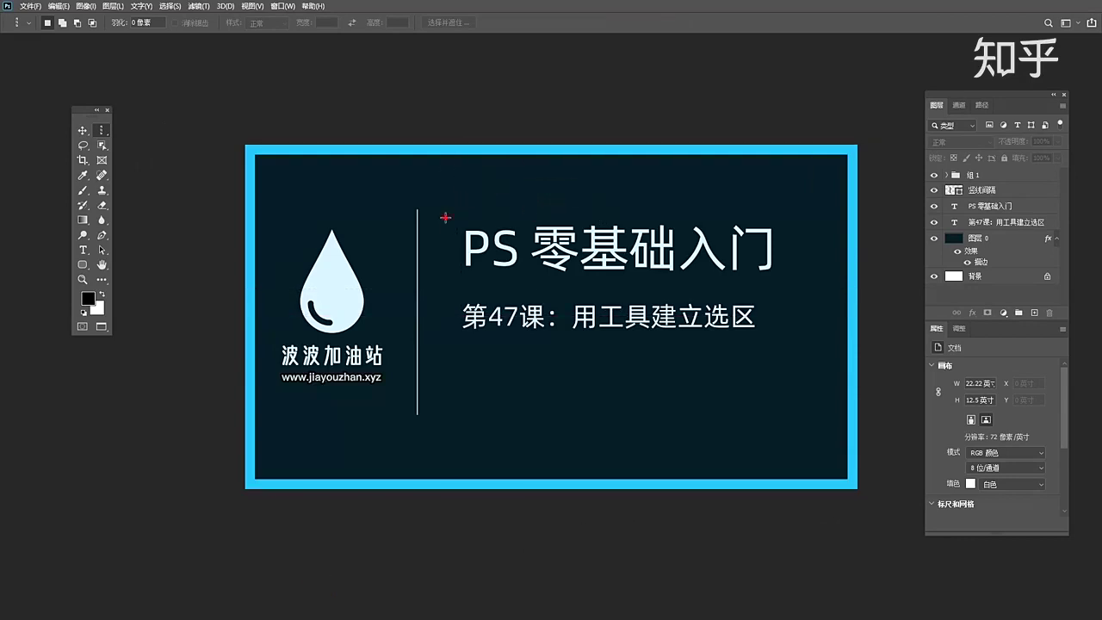
{"action": "left_click", "coordinate": [985, 194]}
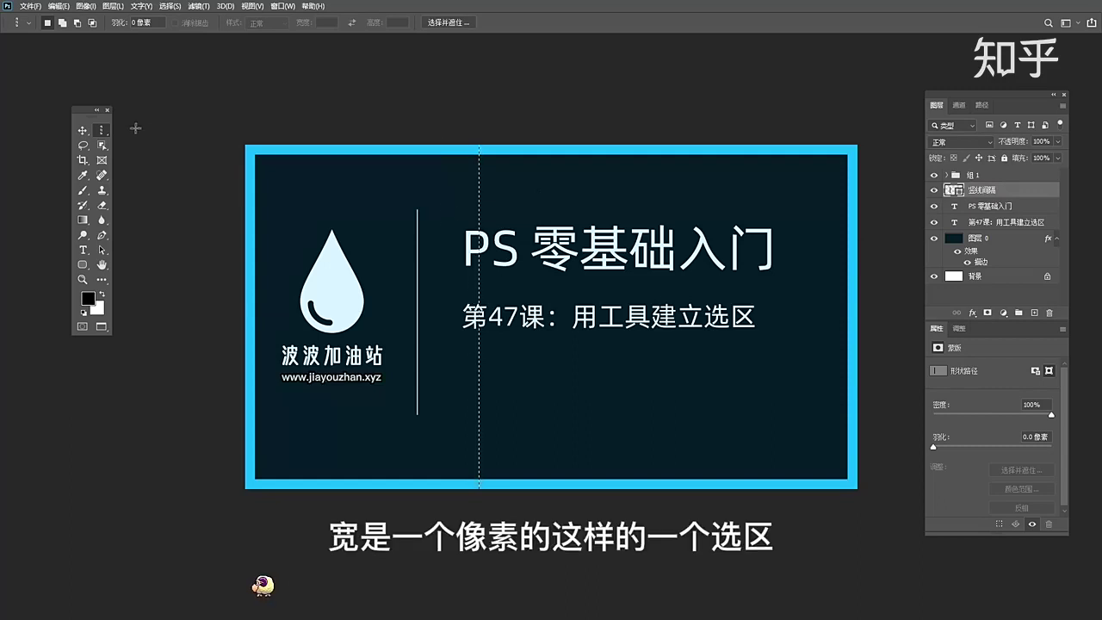
- Switch to the Rectangular Marquee tool and deselect the single-column selection
{"action": "right_click", "coordinate": [103, 132]}
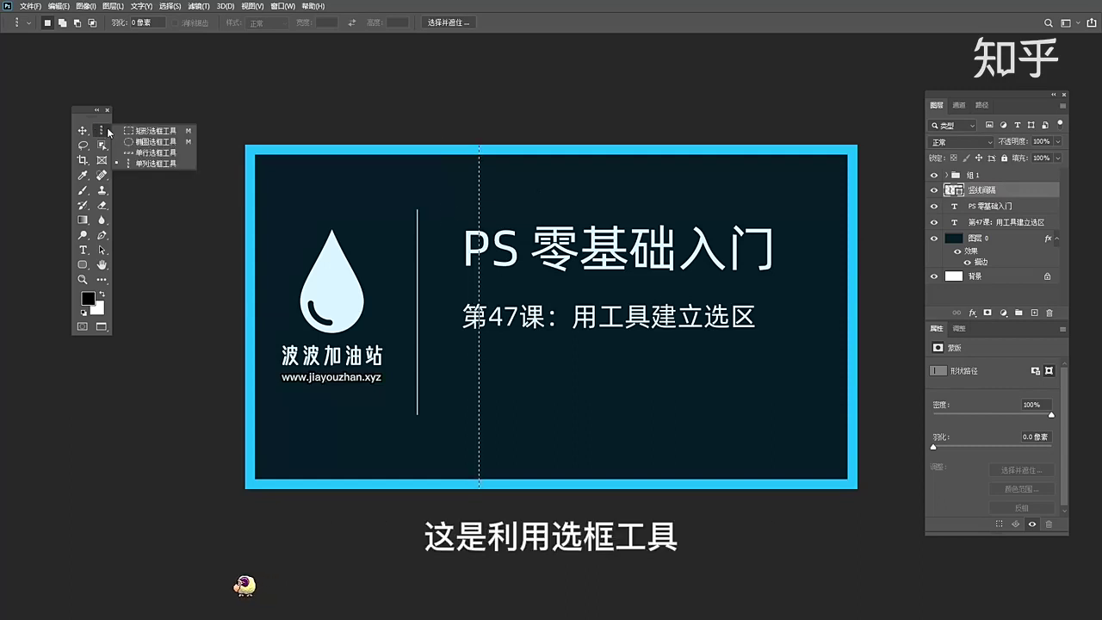
{"action": "left_click", "coordinate": [126, 133]}
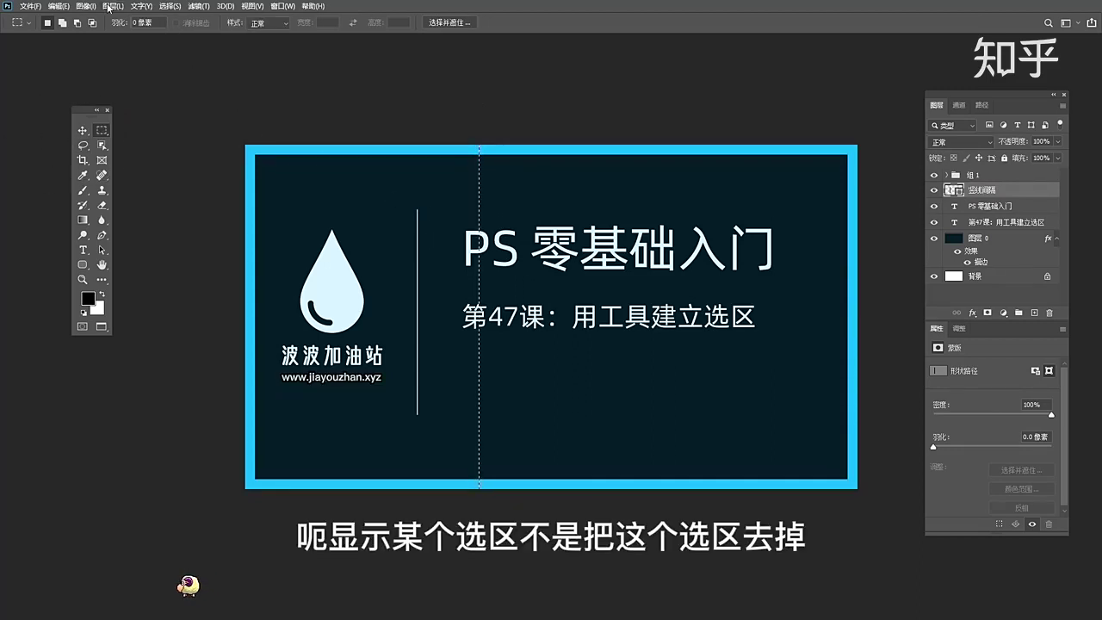
{"action": "left_click", "coordinate": [168, 9]}
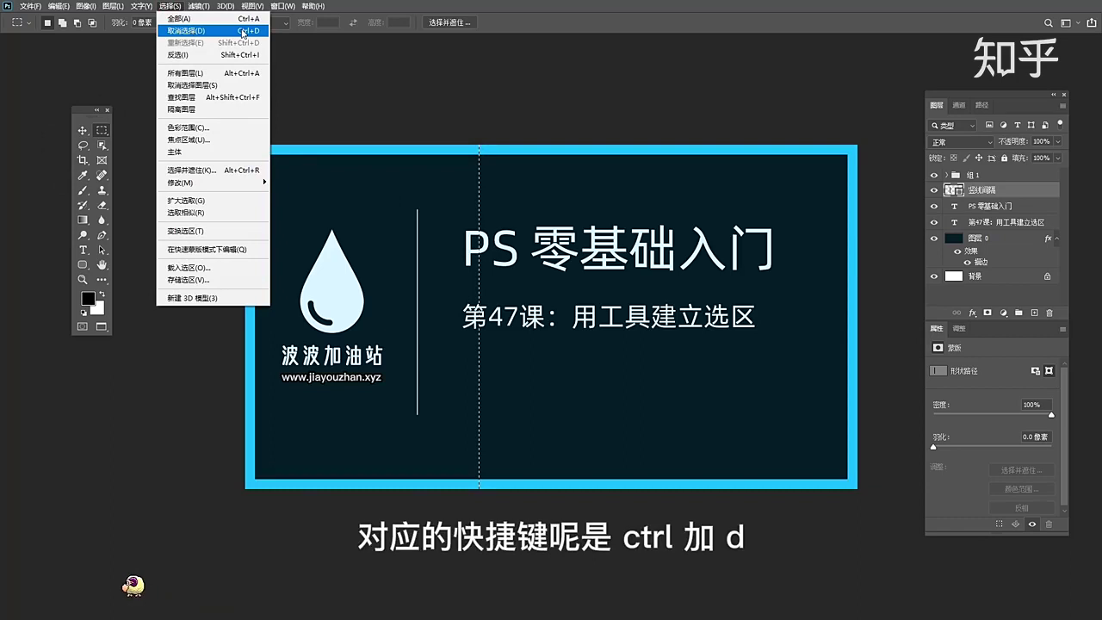
{"action": "left_click", "coordinate": [223, 32]}
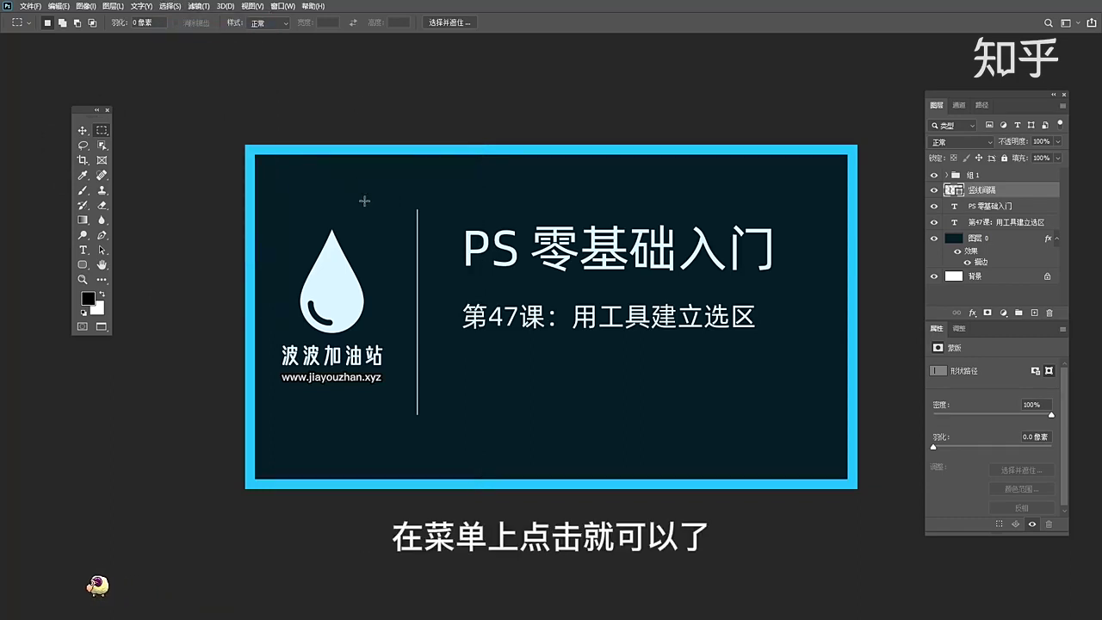
{"action": "key", "text": "ctrl+z"}
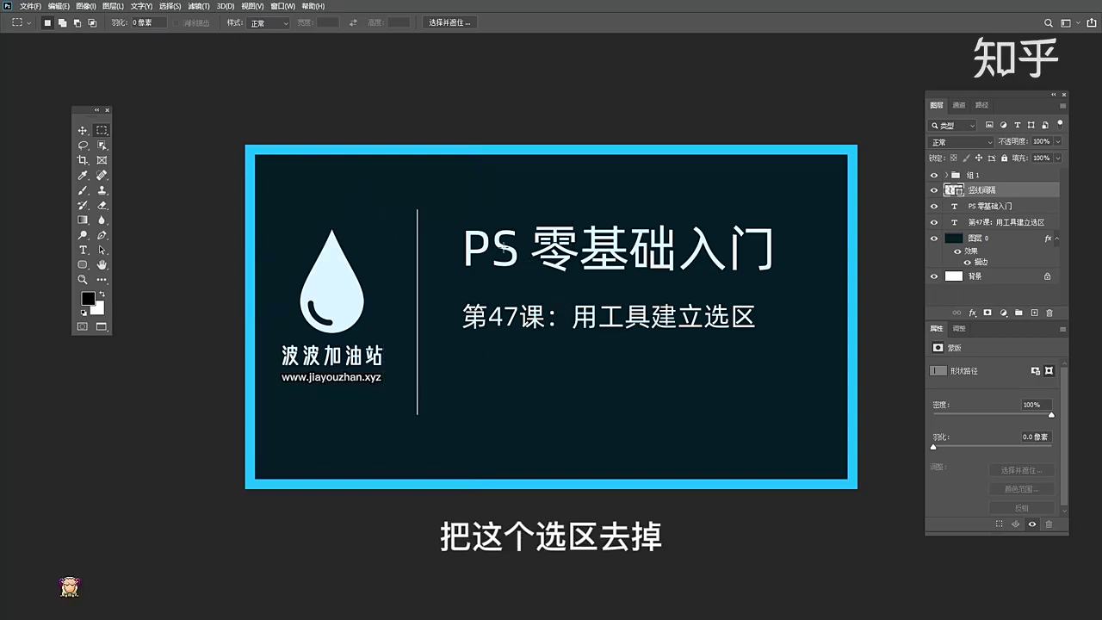
- Draw a rounded freehand selection around the title and subtitle with the Lasso tool and move it toward the canvas's lower-right corner
{"action": "left_click", "coordinate": [83, 148]}
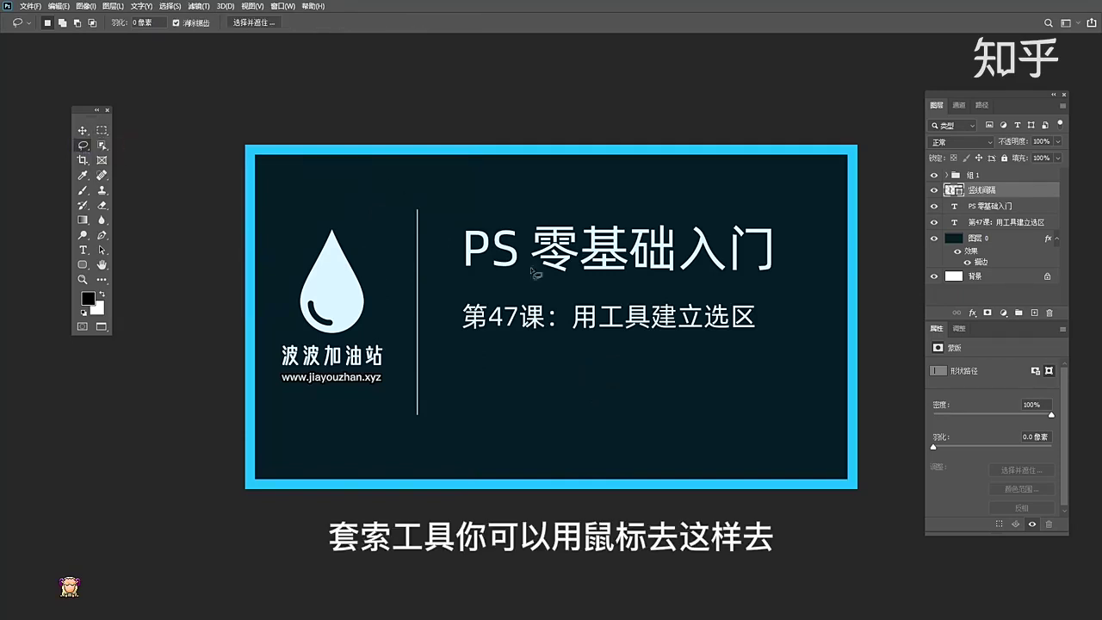
{"action": "left_click_drag", "start_coordinate": [426, 201], "coordinate": [731, 360]}
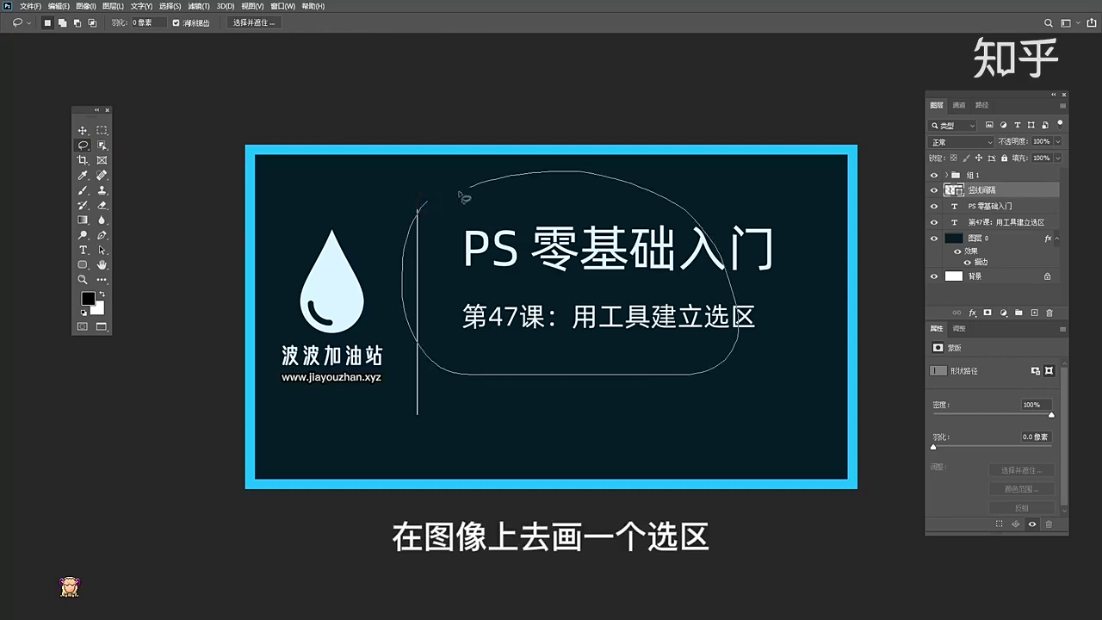
{"action": "left_click_drag", "start_coordinate": [424, 210], "coordinate": [417, 251]}
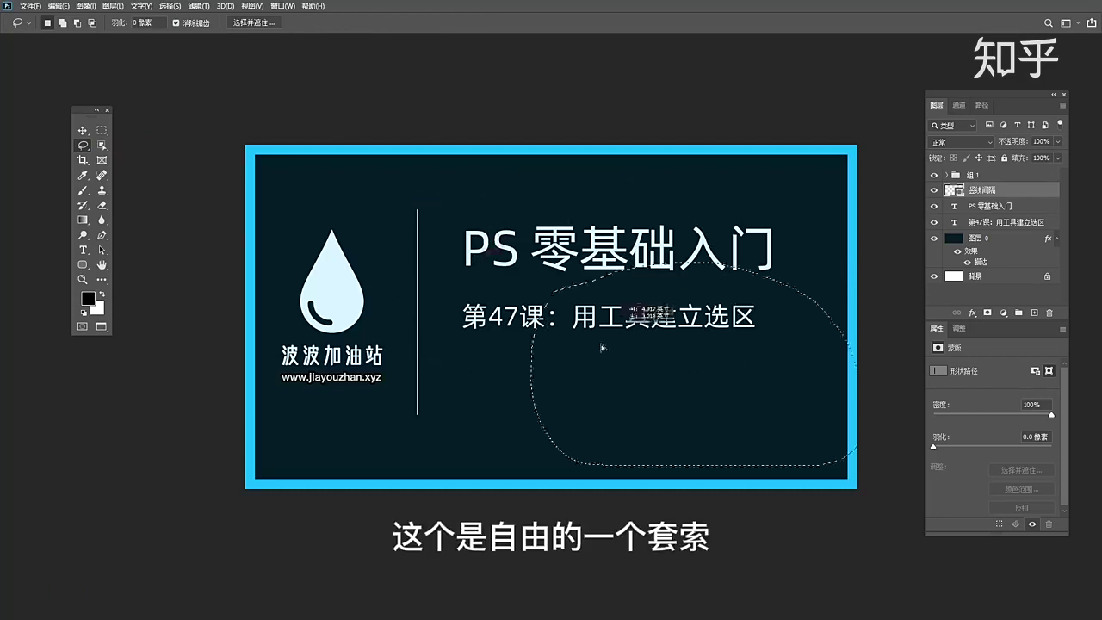
- Draw a wavy freehand selection from the logo across the text, and replace it with a freehand star-shaped selection over the title
{"action": "mouse_move", "coordinate": [325, 423]}
{"action": "left_mouse_down"}
{"action": "mouse_move", "coordinate": [328, 233]}
{"action": "mouse_move", "coordinate": [653, 256]}
{"action": "left_mouse_up"}
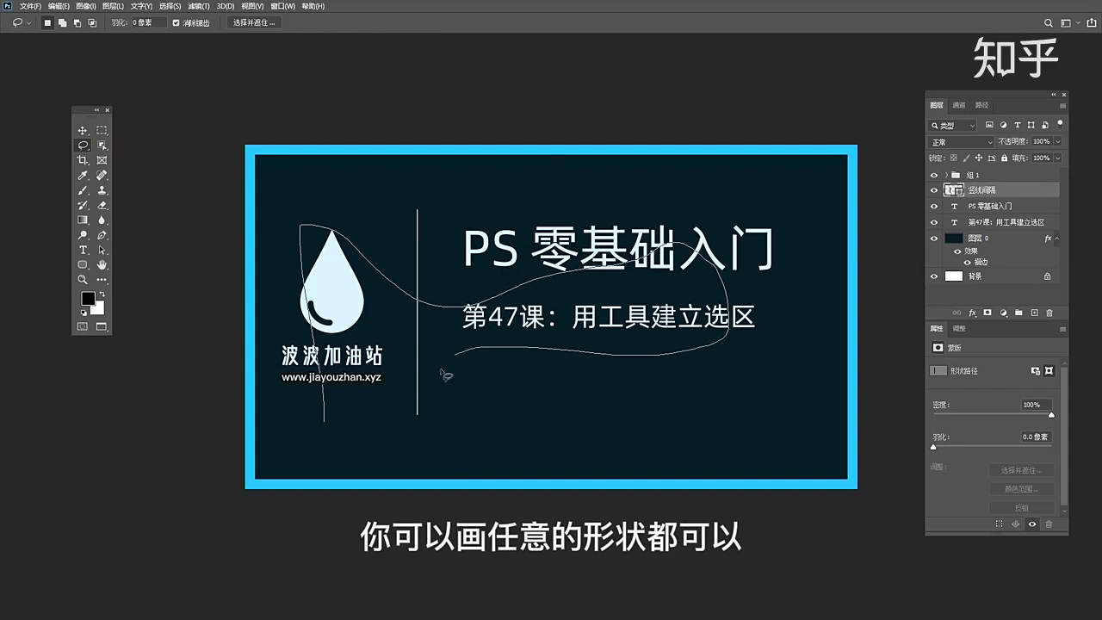
{"action": "left_click_drag", "start_coordinate": [323, 422], "coordinate": [323, 421]}
{"action": "left_click", "coordinate": [588, 197]}
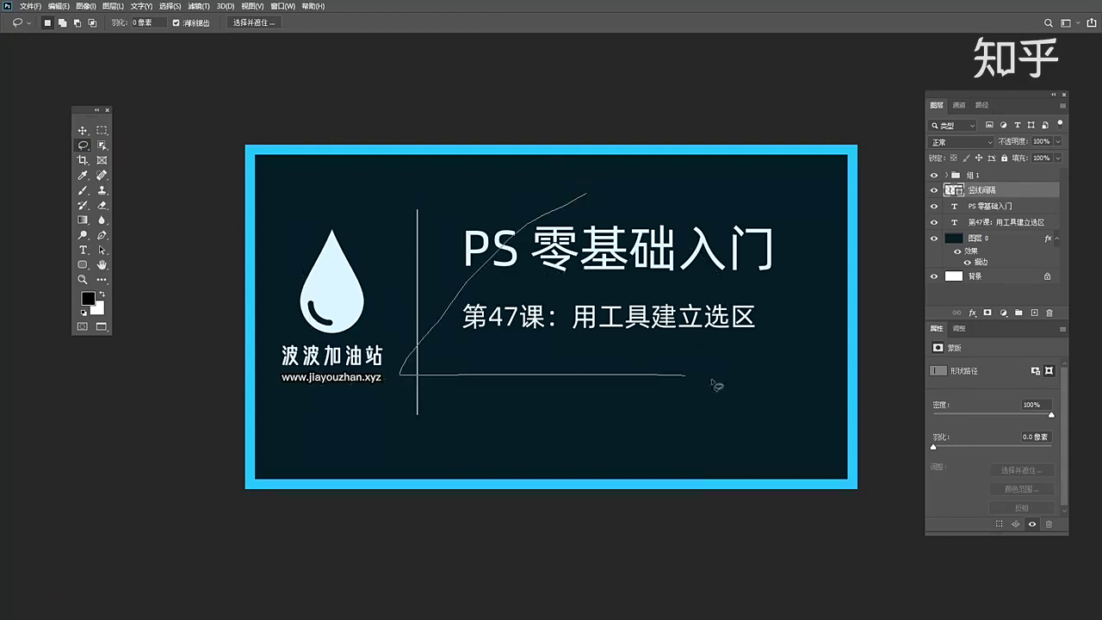
{"action": "left_click_drag", "start_coordinate": [551, 443], "coordinate": [592, 179]}
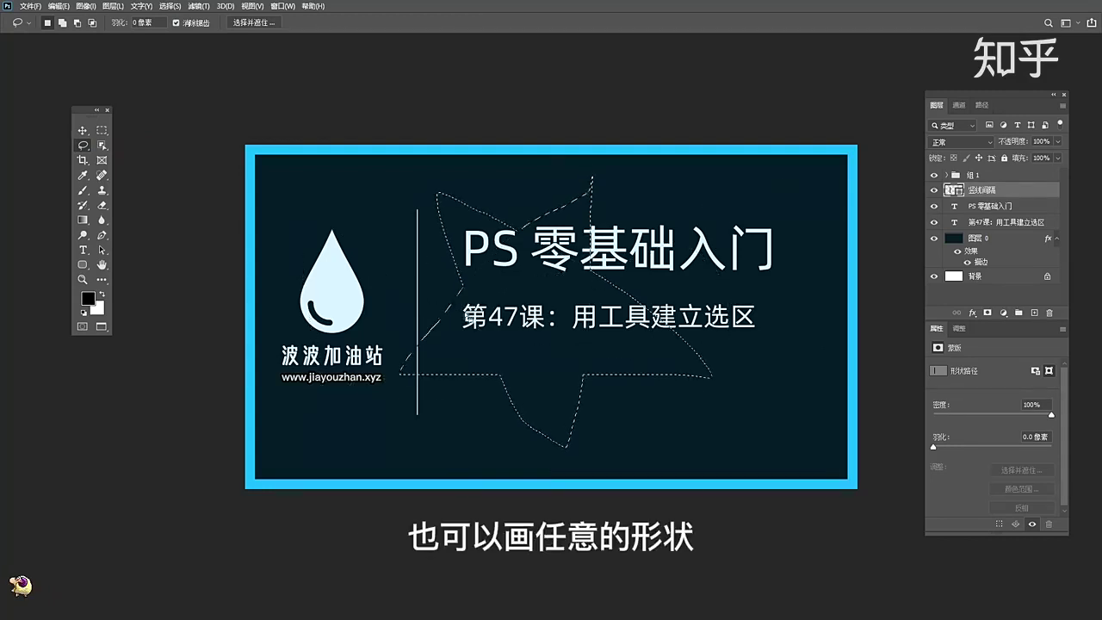
- Clear the star selection and draw a closed straight-edged selection around the title and subtitle with the Polygonal Lasso tool
{"action": "right_click", "coordinate": [82, 146]}
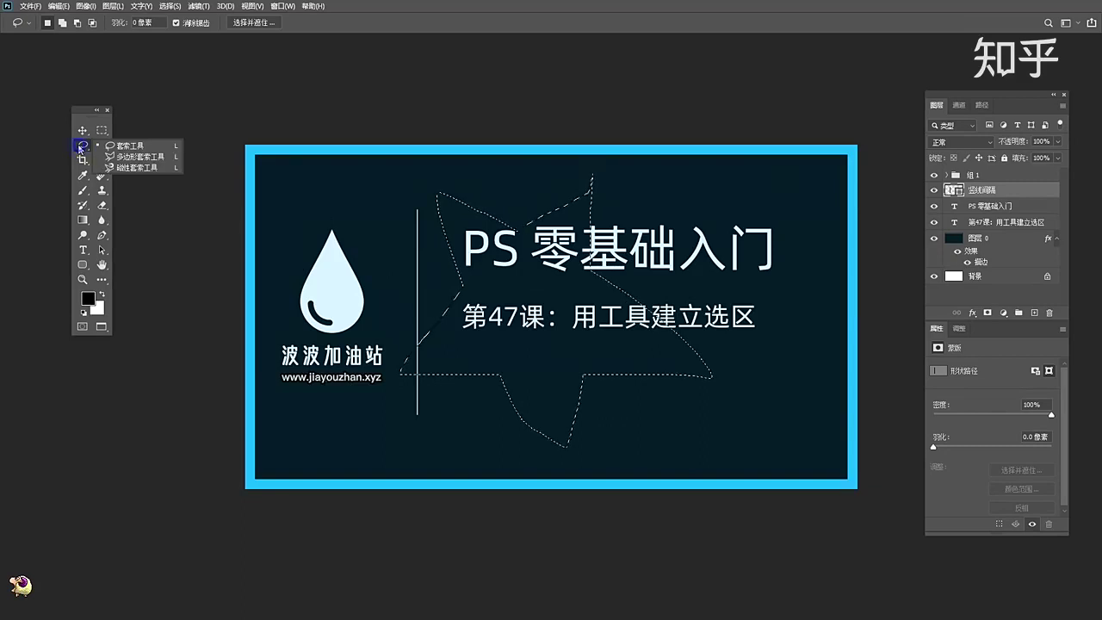
{"action": "left_click", "coordinate": [138, 157]}
{"action": "key", "text": "ctrl+d"}
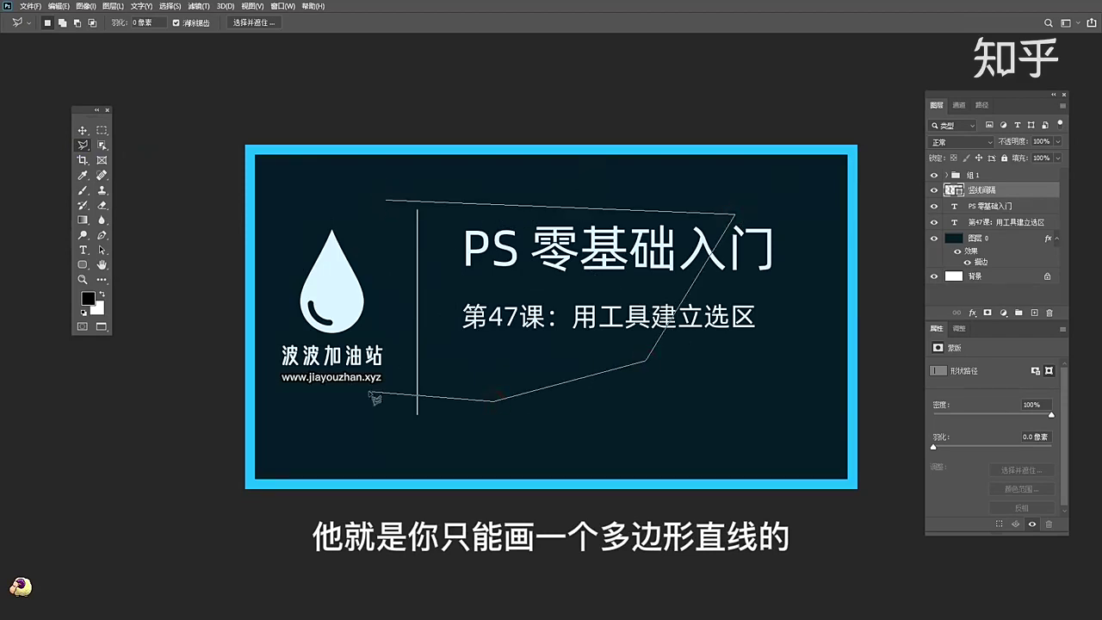
{"action": "left_click", "coordinate": [371, 393]}
{"action": "left_click", "coordinate": [386, 202]}
- Draw an open polygonal outline around the title and subtitle and convert it to a selection without joining its ends
{"action": "left_click", "coordinate": [556, 185]}
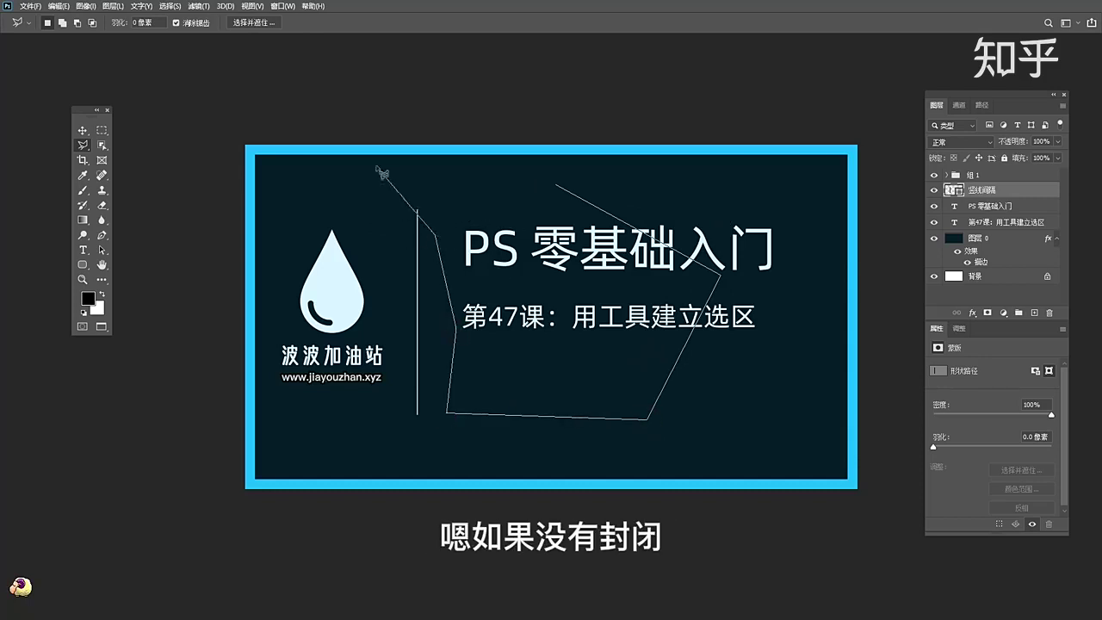
{"action": "left_click", "coordinate": [462, 184]}
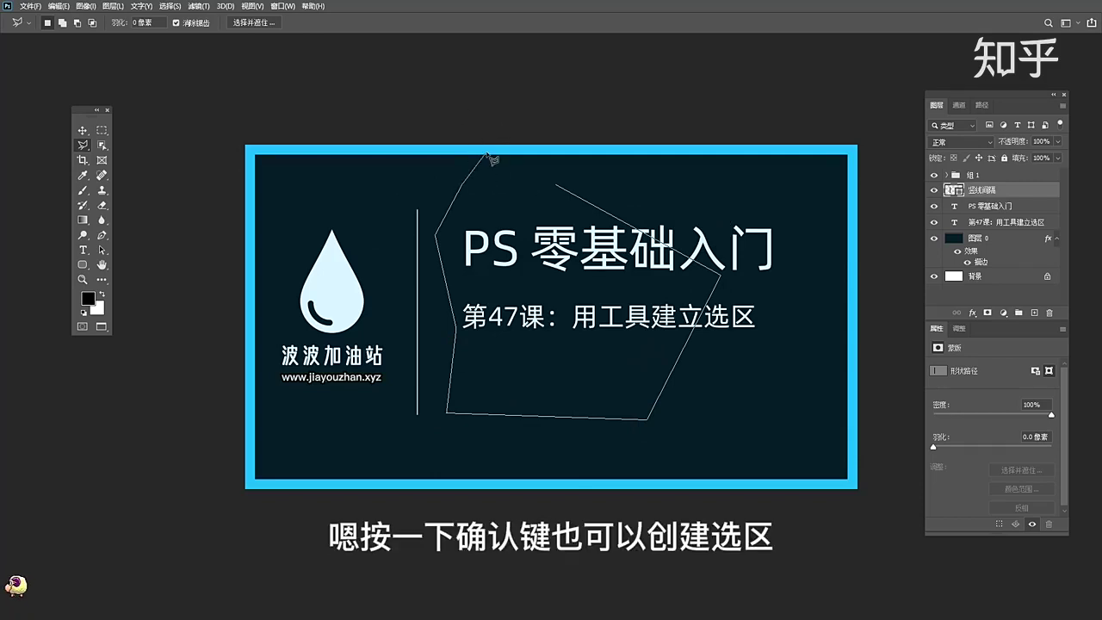
{"action": "key", "text": "Return"}
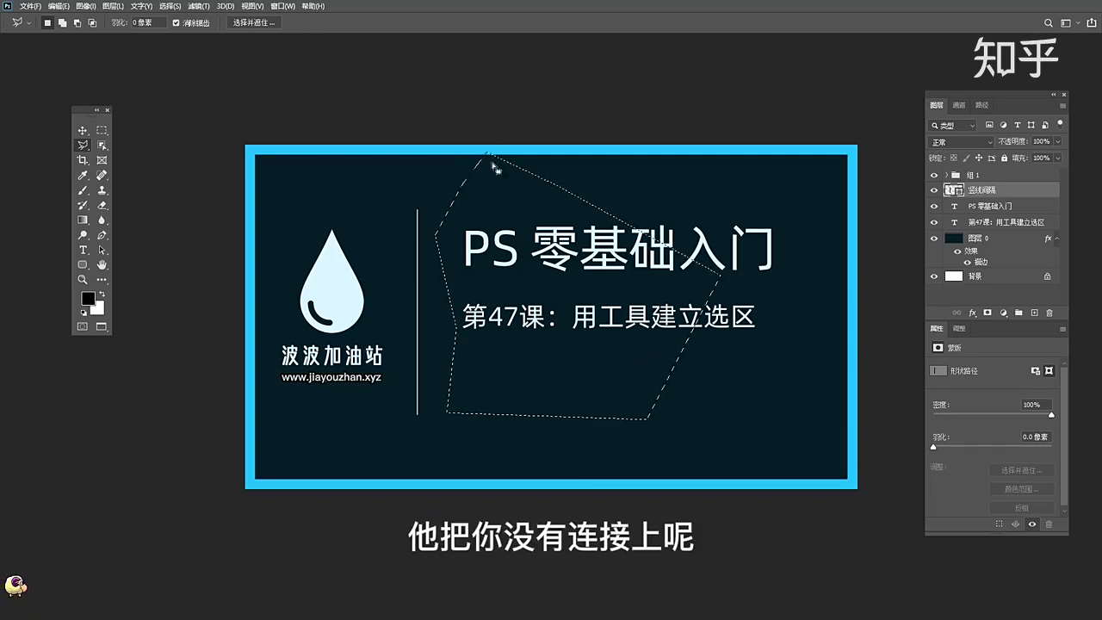
- Draw a triangular selection over the title and subtitle with the Polygonal Lasso tool
{"action": "left_click", "coordinate": [668, 174]}
{"action": "left_click", "coordinate": [474, 305]}
{"action": "left_click", "coordinate": [657, 410]}
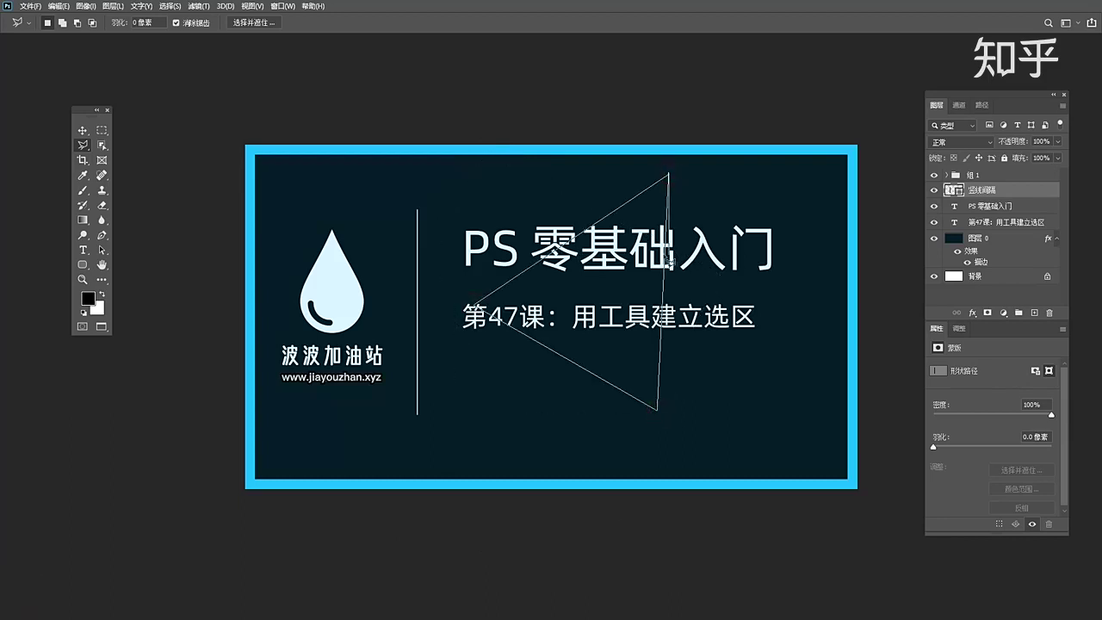
{"action": "key", "text": "Return"}
- Trace the water-drop logo's outline with the Magnetic Lasso tool and close it into a selection
{"action": "right_click", "coordinate": [82, 145]}
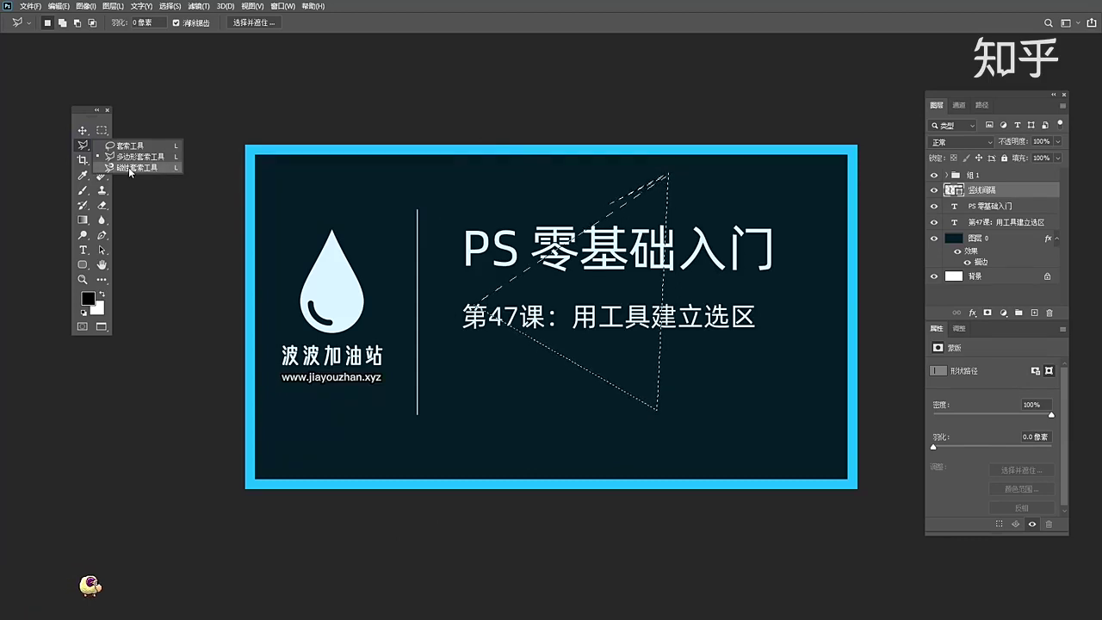
{"action": "left_click", "coordinate": [130, 169]}
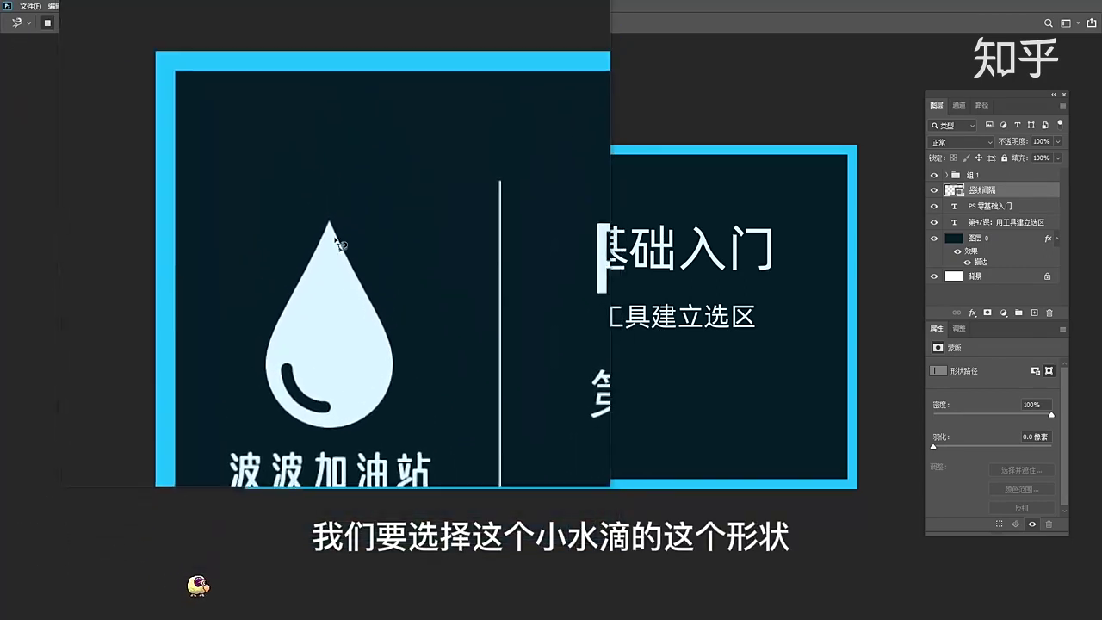
{"action": "mouse_move", "coordinate": [335, 241]}
{"action": "left_mouse_down"}
{"action": "mouse_move", "coordinate": [303, 317]}
{"action": "mouse_move", "coordinate": [331, 340]}
{"action": "mouse_move", "coordinate": [365, 327]}
{"action": "mouse_move", "coordinate": [371, 302]}
{"action": "mouse_move", "coordinate": [348, 249]}
{"action": "left_mouse_up"}
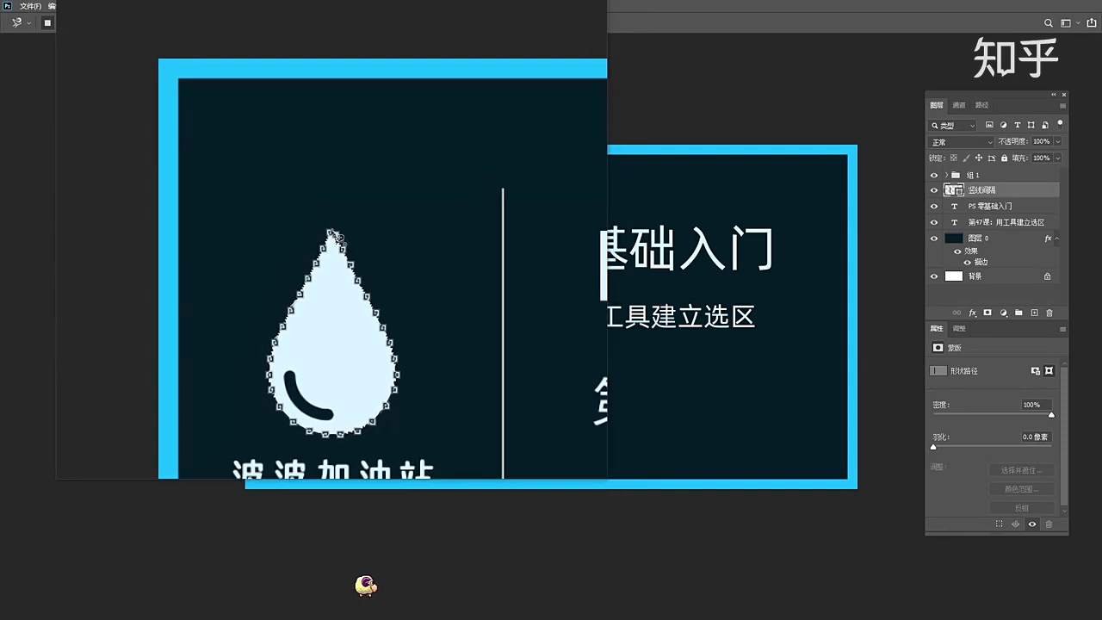
{"action": "double_click", "coordinate": [344, 247]}
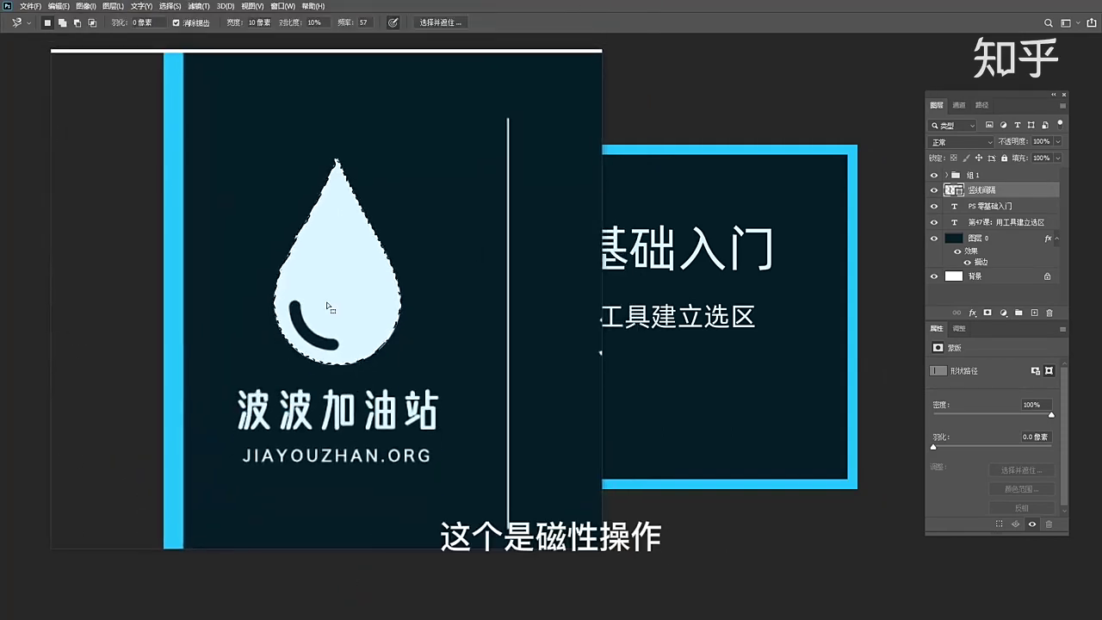
- Clear the water-drop selection and select the goat in the photo by framing it with the Object Selection tool
{"action": "key", "text": "ctrl+d"}
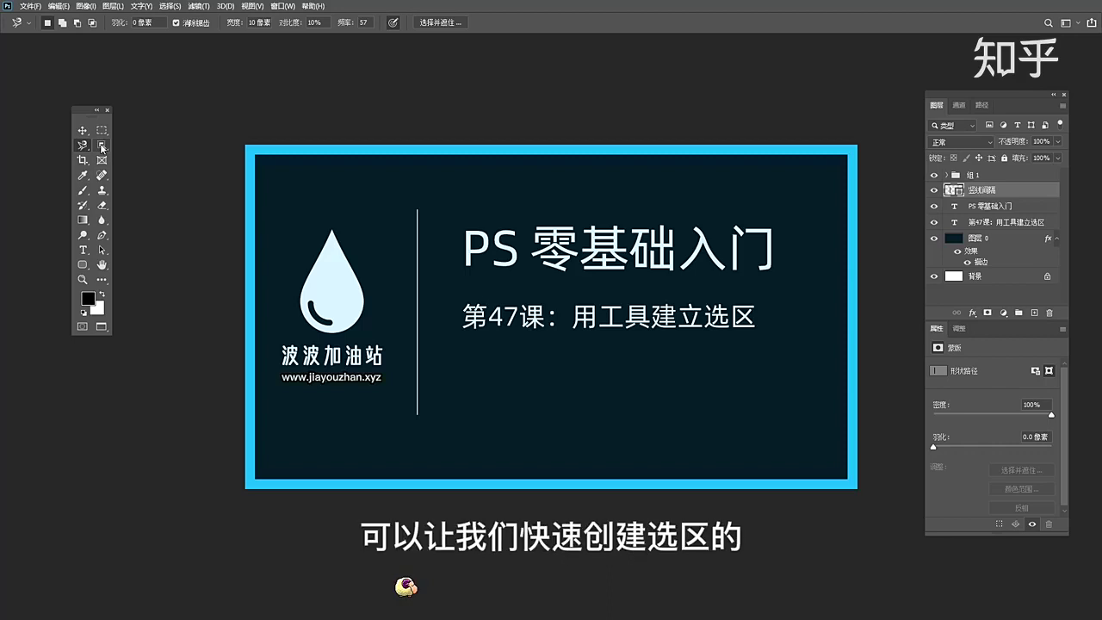
{"action": "left_click", "coordinate": [101, 148]}
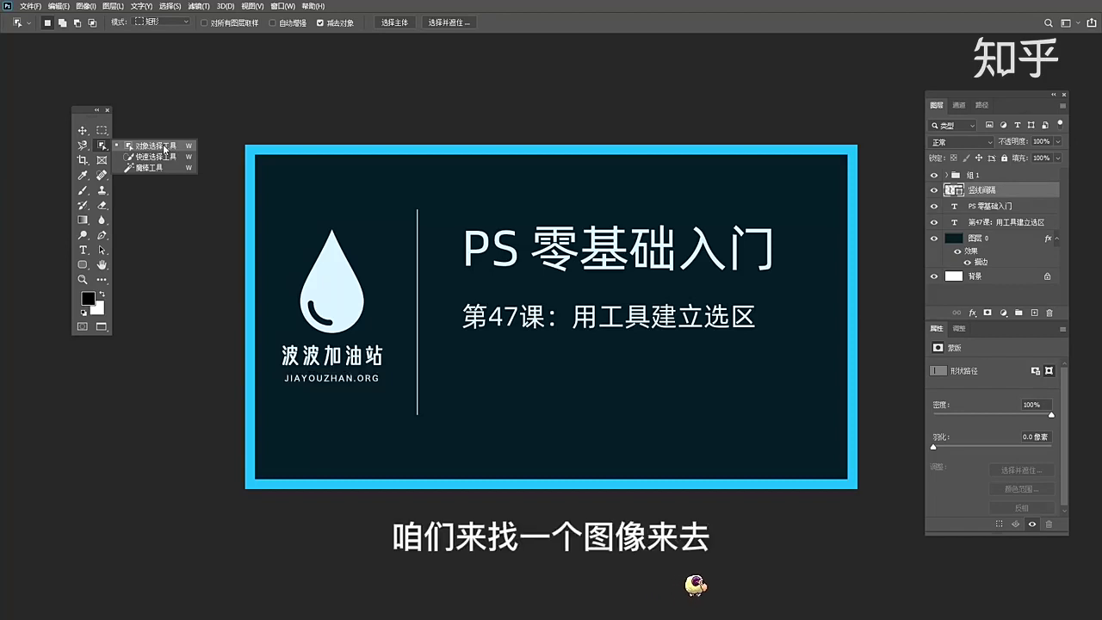
{"action": "left_click", "coordinate": [164, 148]}
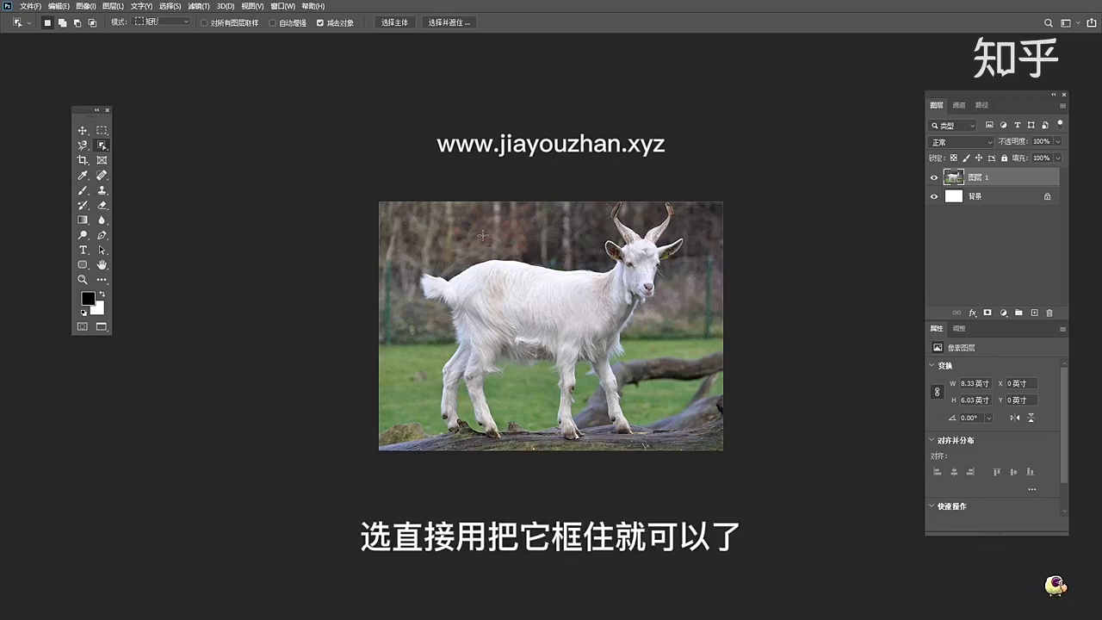
{"action": "left_click_drag", "start_coordinate": [412, 210], "coordinate": [689, 441]}
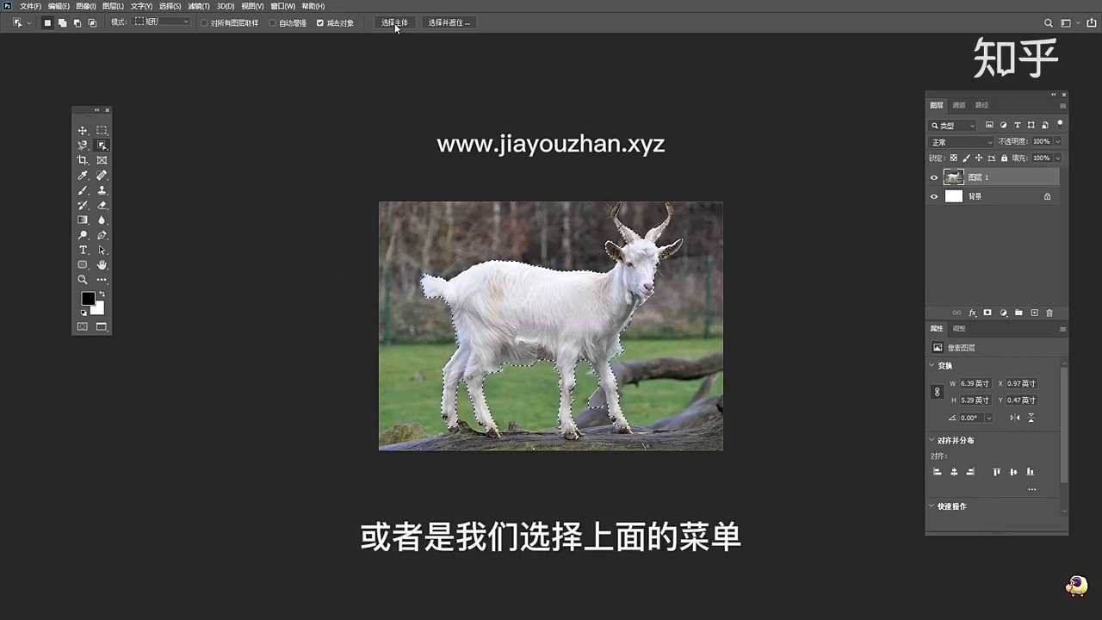
{"action": "right_click", "coordinate": [101, 145]}
{"action": "left_click", "coordinate": [134, 146]}
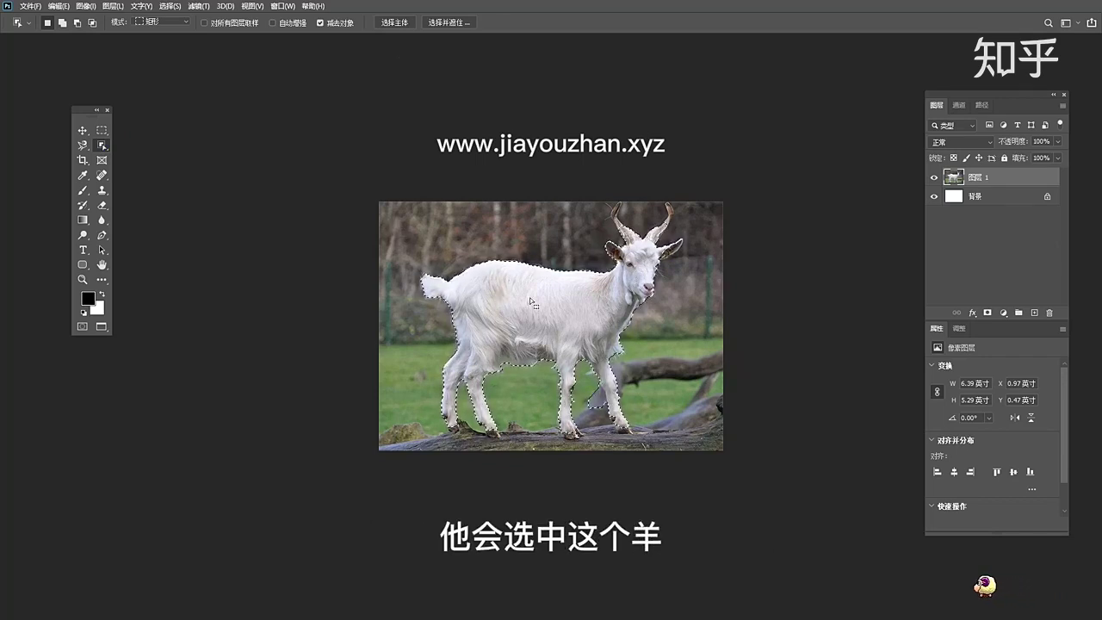
{"action": "right_click", "coordinate": [102, 146]}
{"action": "left_click", "coordinate": [158, 146]}
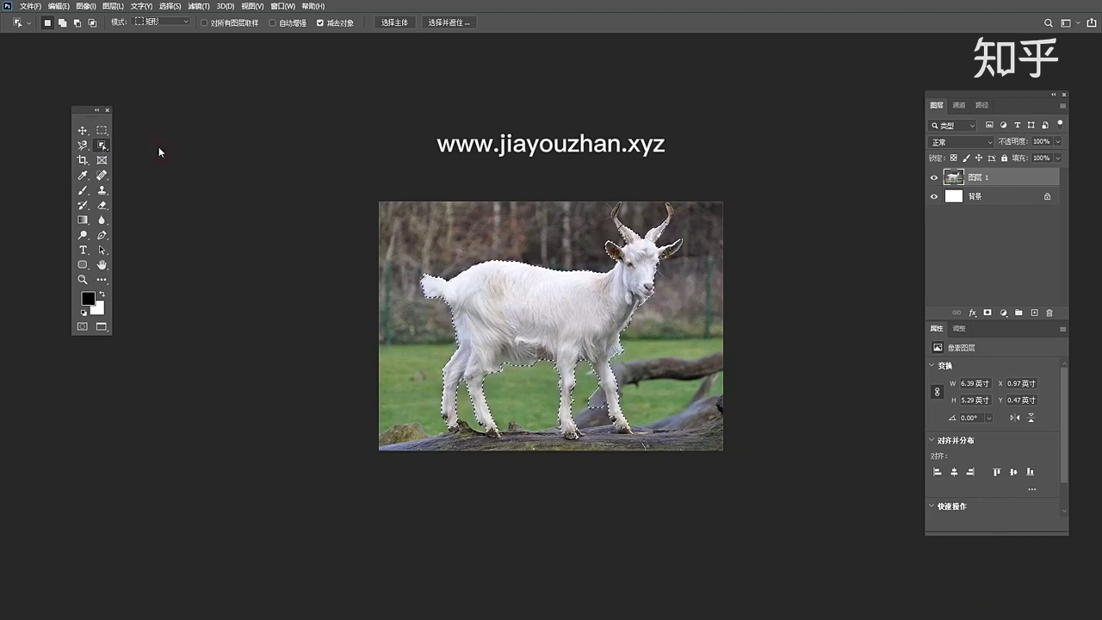
- Clear the goat selection and brush over the goat's body and head with the Quick Selection tool
{"action": "right_click", "coordinate": [101, 146]}
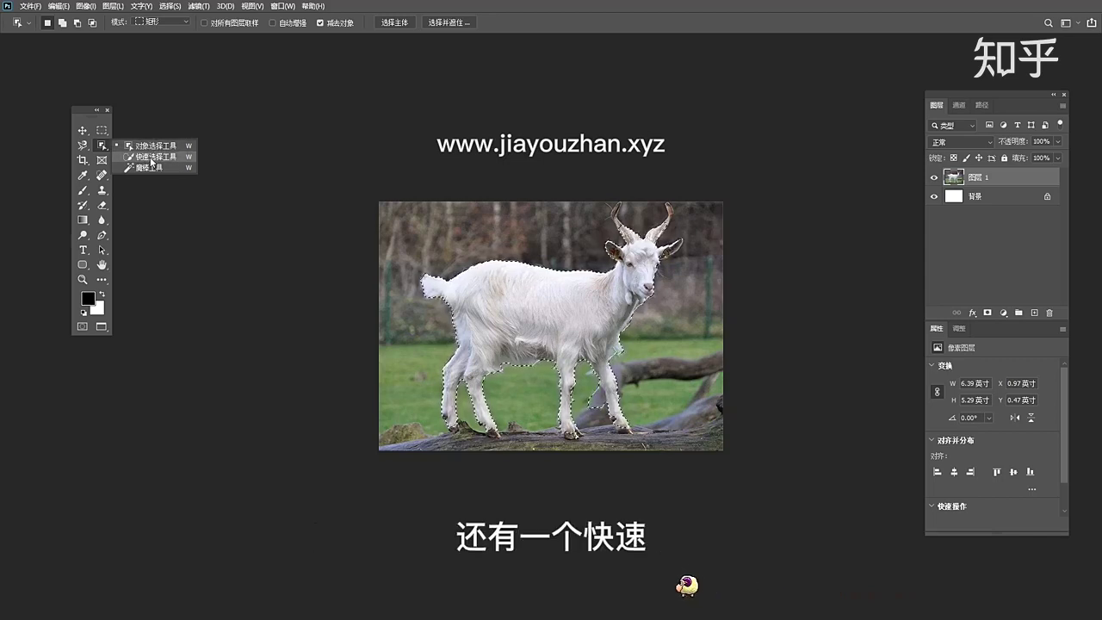
{"action": "left_click", "coordinate": [152, 158]}
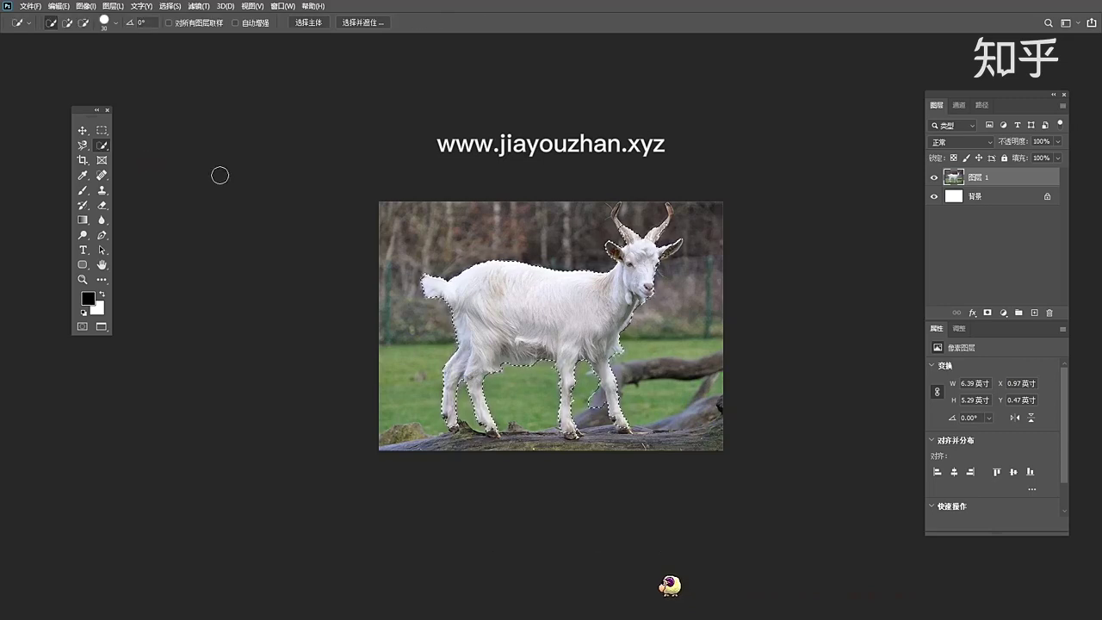
{"action": "key", "text": "ctrl+d"}
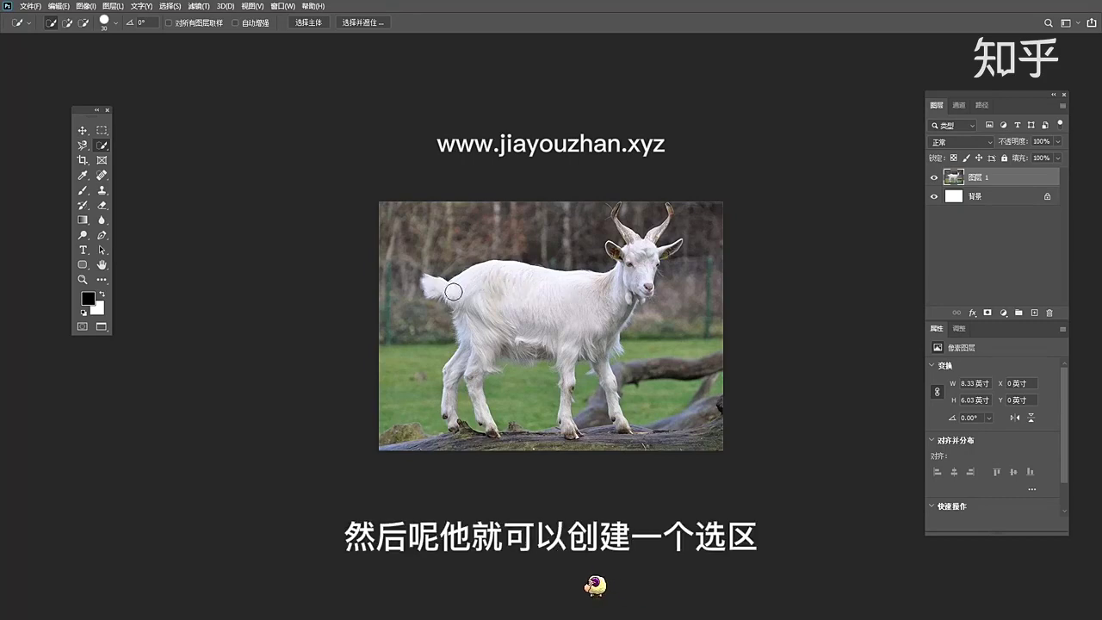
{"action": "mouse_move", "coordinate": [441, 286]}
{"action": "left_mouse_down"}
{"action": "mouse_move", "coordinate": [476, 281]}
{"action": "mouse_move", "coordinate": [592, 291]}
{"action": "mouse_move", "coordinate": [637, 255]}
{"action": "left_mouse_up"}
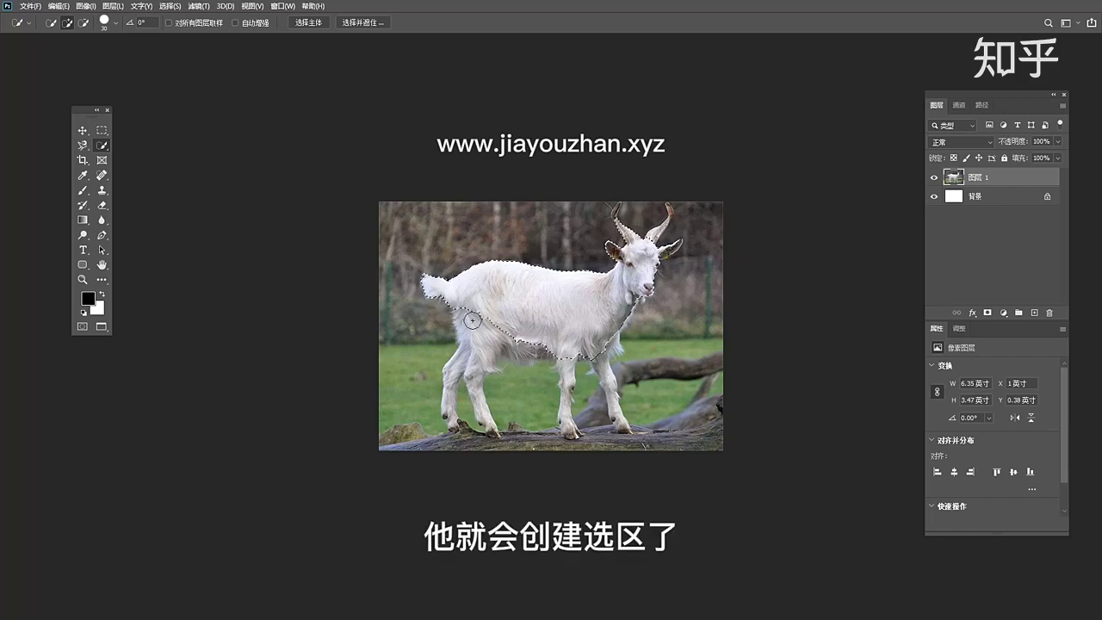
{"action": "left_click_drag", "start_coordinate": [477, 329], "coordinate": [482, 319]}
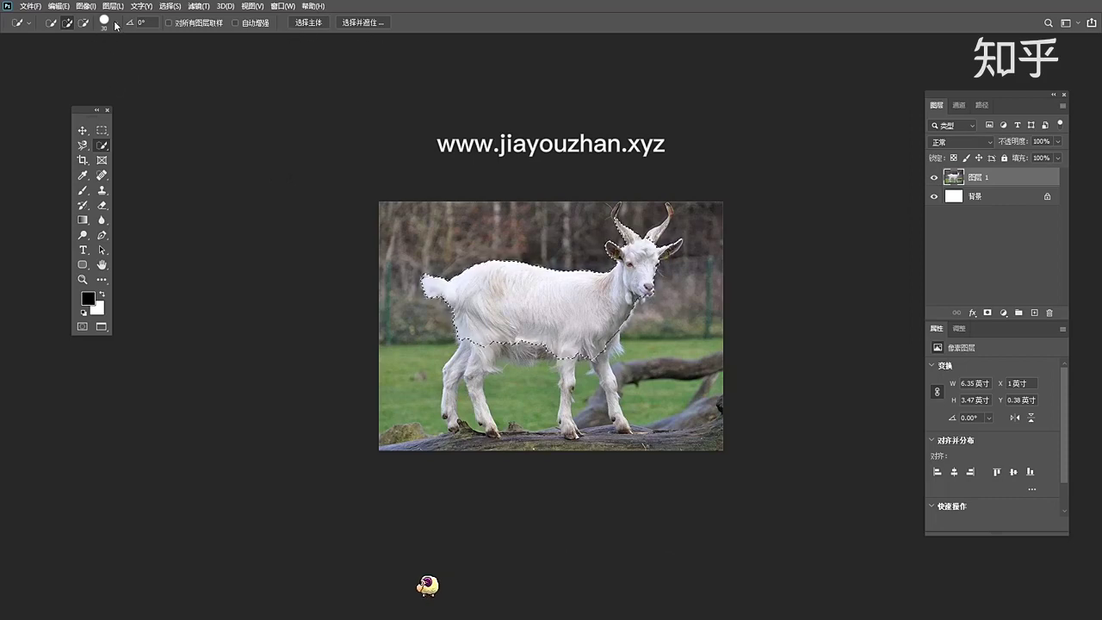
- Reduce the Quick Selection brush size to 15
{"action": "left_click", "coordinate": [115, 23]}
{"action": "left_click_drag", "start_coordinate": [77, 60], "coordinate": [68, 59]}
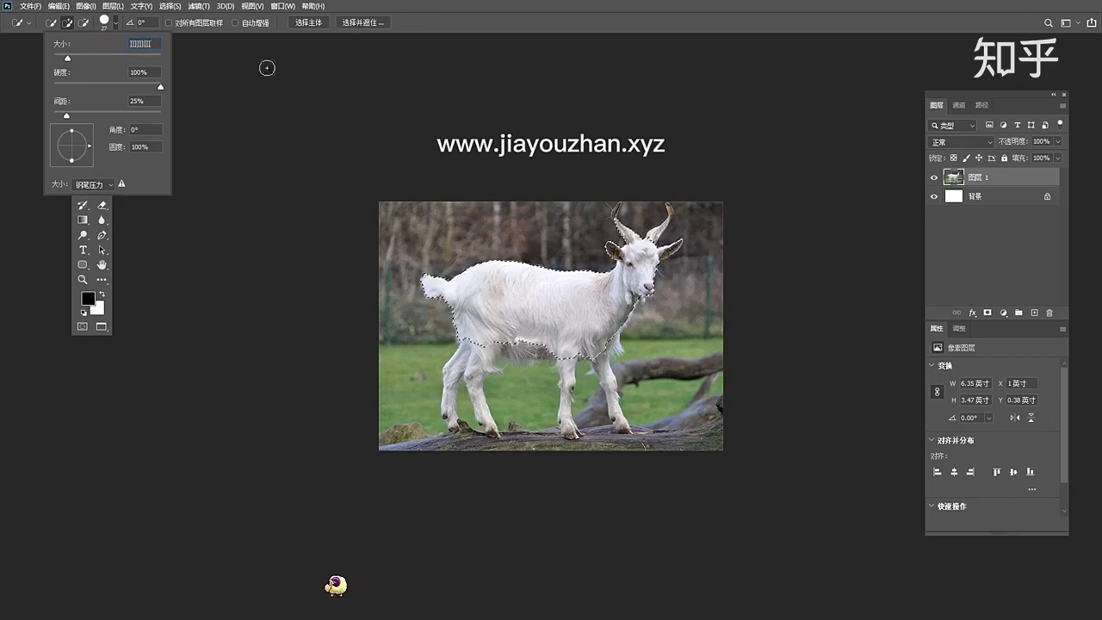
{"action": "left_click", "coordinate": [417, 161]}
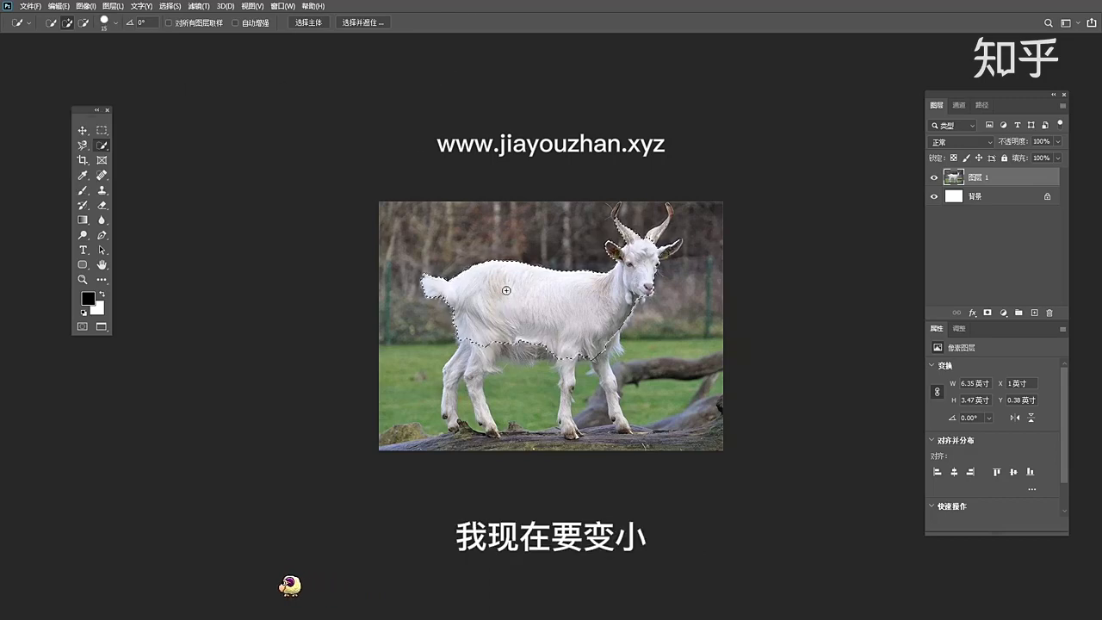
{"action": "key", "text": "bracketleft"}
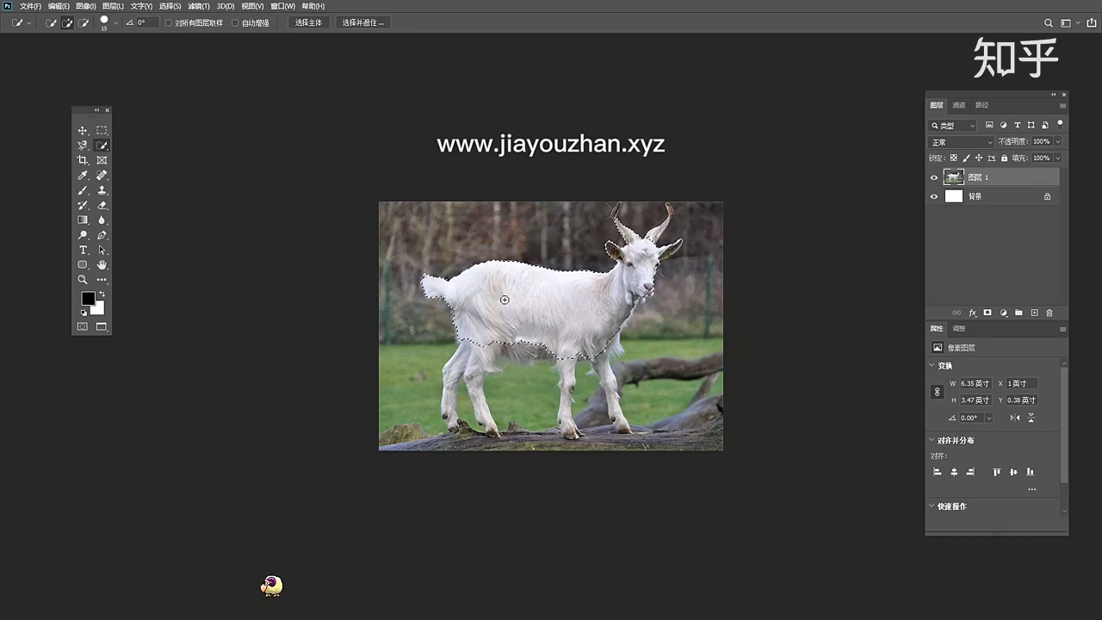
- Enlarge the Quick Selection brush to a size of 1300
{"action": "key", "text": "bracketright"}
{"action": "key", "text": "bracketright"}
{"action": "key", "text": "bracketright"}
{"action": "key", "text": "bracketright"}
{"action": "key", "text": "bracketright"}
{"action": "key", "text": "bracketright"}
{"action": "key", "text": "bracketright"}
{"action": "key", "text": "bracketright"}
{"action": "key", "text": "bracketright"}
{"action": "key", "text": "bracketright"}
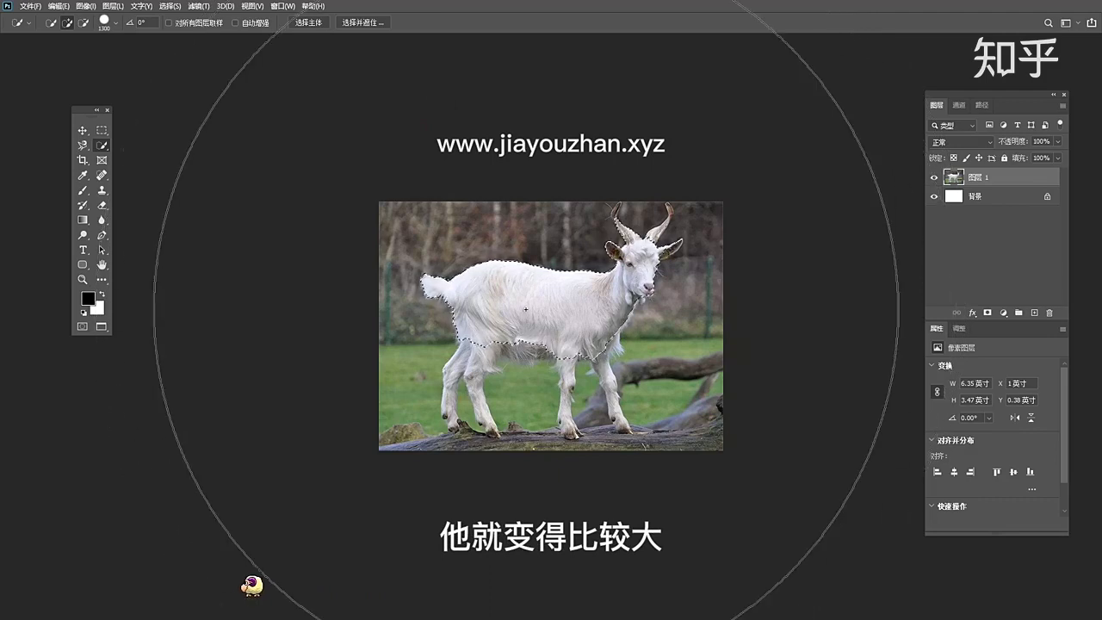
- Shrink the Quick Selection brush to a size of 10
{"action": "key", "text": "bracketleft"}
{"action": "key", "text": "bracketleft"}
{"action": "key", "text": "bracketleft"}
{"action": "key", "text": "bracketleft"}
{"action": "key", "text": "bracketleft"}
{"action": "key", "text": "bracketleft"}
{"action": "key", "text": "bracketleft"}
{"action": "key", "text": "bracketleft"}
{"action": "key", "text": "bracketleft"}
{"action": "key", "text": "bracketleft"}
{"action": "key", "text": "bracketleft"}
{"action": "key", "text": "bracketleft"}
{"action": "key", "text": "bracketleft"}
{"action": "key", "text": "bracketleft"}
{"action": "key", "text": "bracketleft"}
{"action": "key", "text": "bracketleft"}
{"action": "key", "text": "bracketleft"}
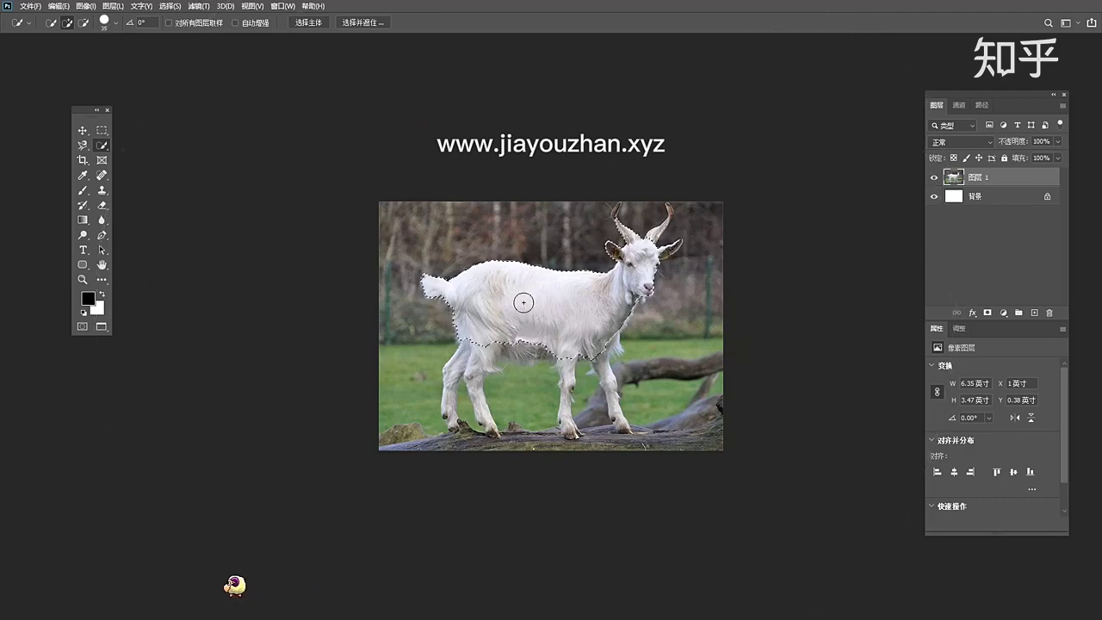
{"action": "key", "text": "bracketleft"}
{"action": "key", "text": "bracketleft"}
{"action": "key", "text": "bracketleft"}
{"action": "key", "text": "bracketleft"}
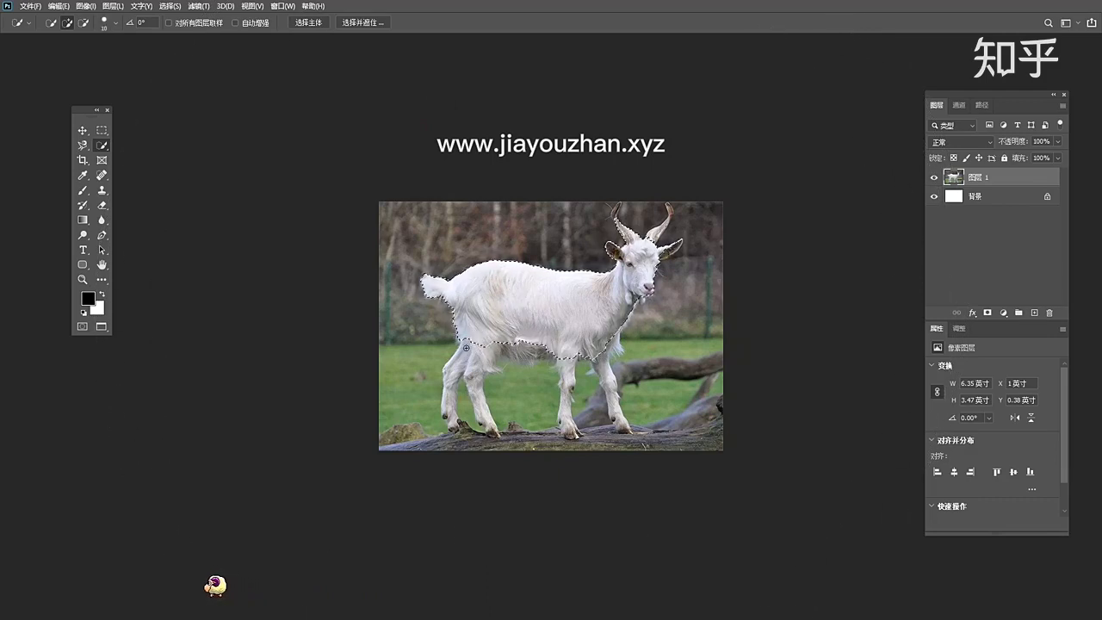
- Add the goat's legs down to the hooves to the selection, using a slightly smaller brush after the first stroke
{"action": "left_click_drag", "start_coordinate": [465, 355], "coordinate": [449, 405]}
{"action": "key", "text": "bracketleft"}
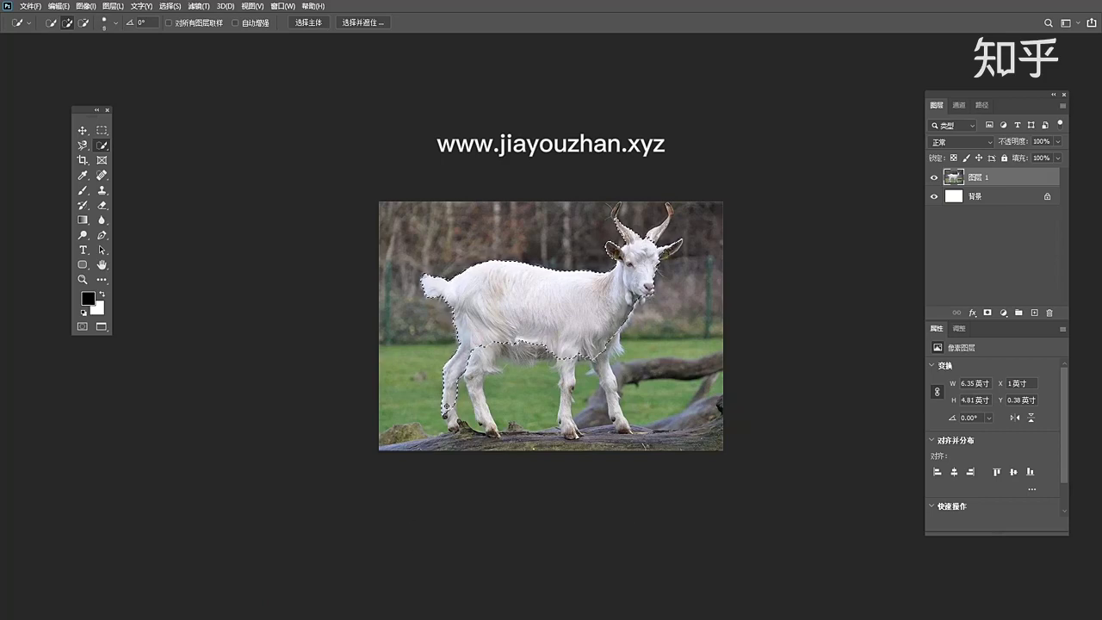
{"action": "mouse_move", "coordinate": [447, 422]}
{"action": "left_mouse_down"}
{"action": "mouse_move", "coordinate": [480, 387]}
{"action": "mouse_move", "coordinate": [568, 383]}
{"action": "mouse_move", "coordinate": [618, 405]}
{"action": "left_mouse_up"}
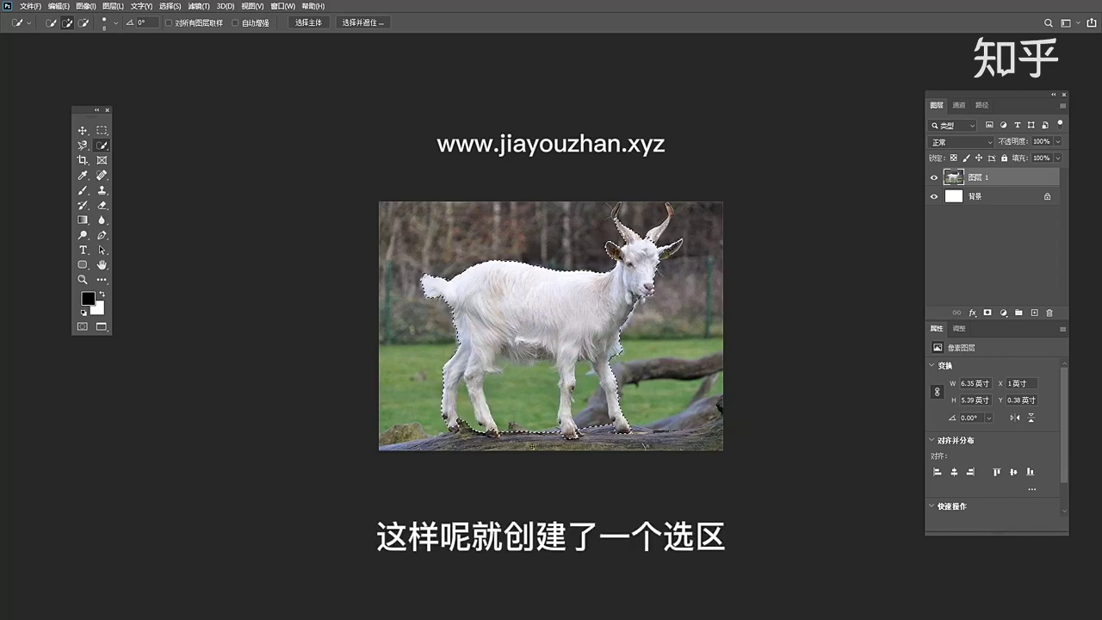
- Clear the goat selection and use the Magic Wand tool to select the cartoon goat's pale back and tail, followed by its beige body
{"action": "right_click", "coordinate": [102, 147]}
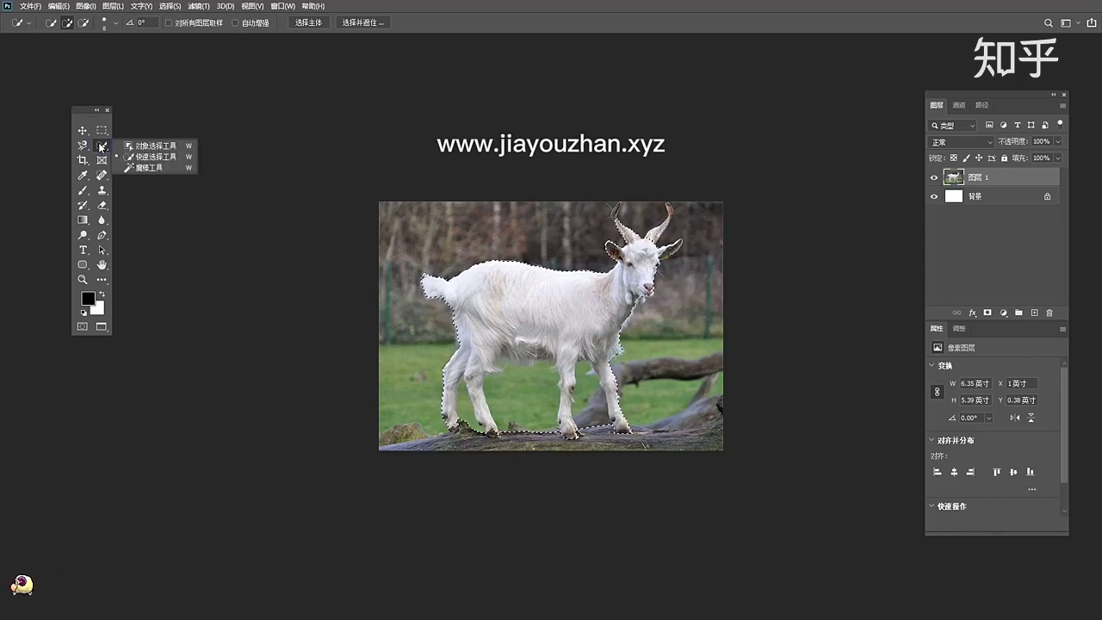
{"action": "left_click", "coordinate": [147, 168]}
{"action": "key", "text": "ctrl+d"}
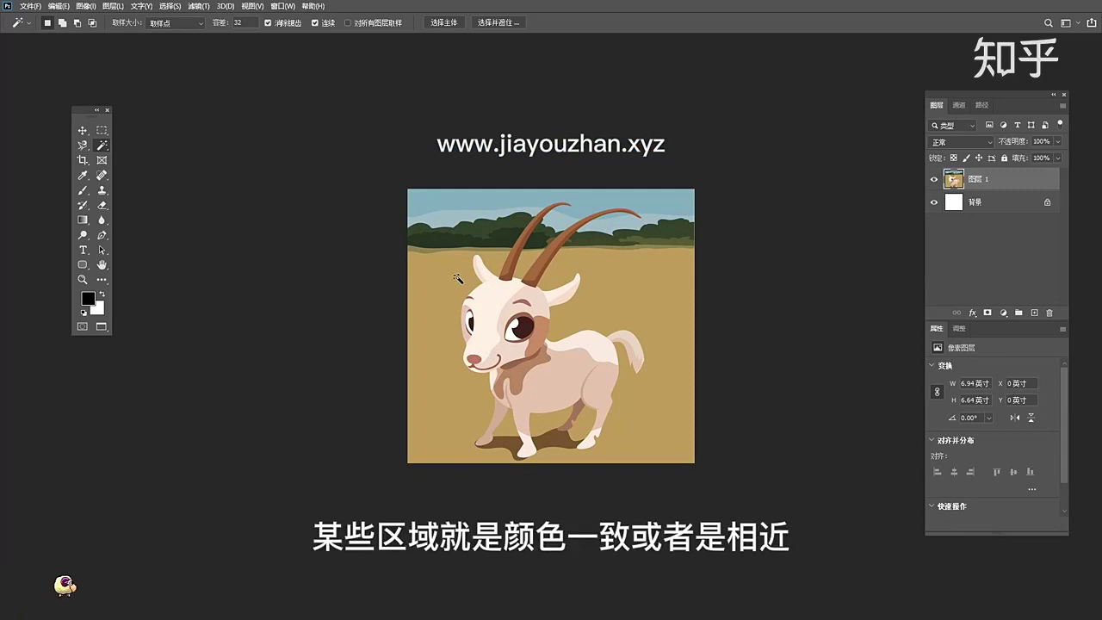
{"action": "left_click", "coordinate": [529, 330]}
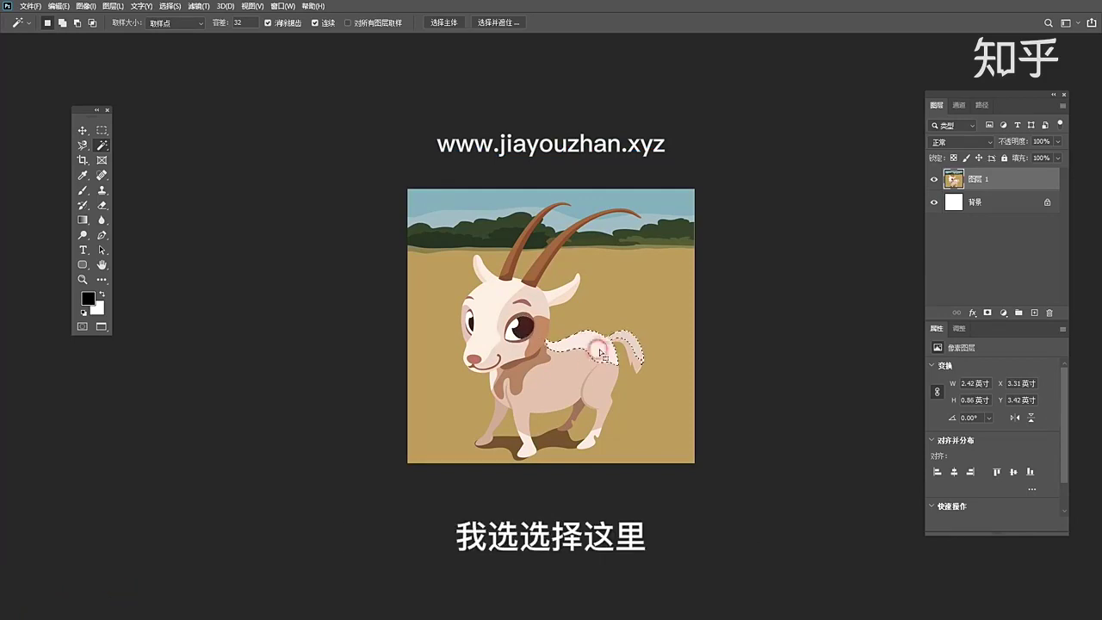
{"action": "left_click", "coordinate": [549, 388]}
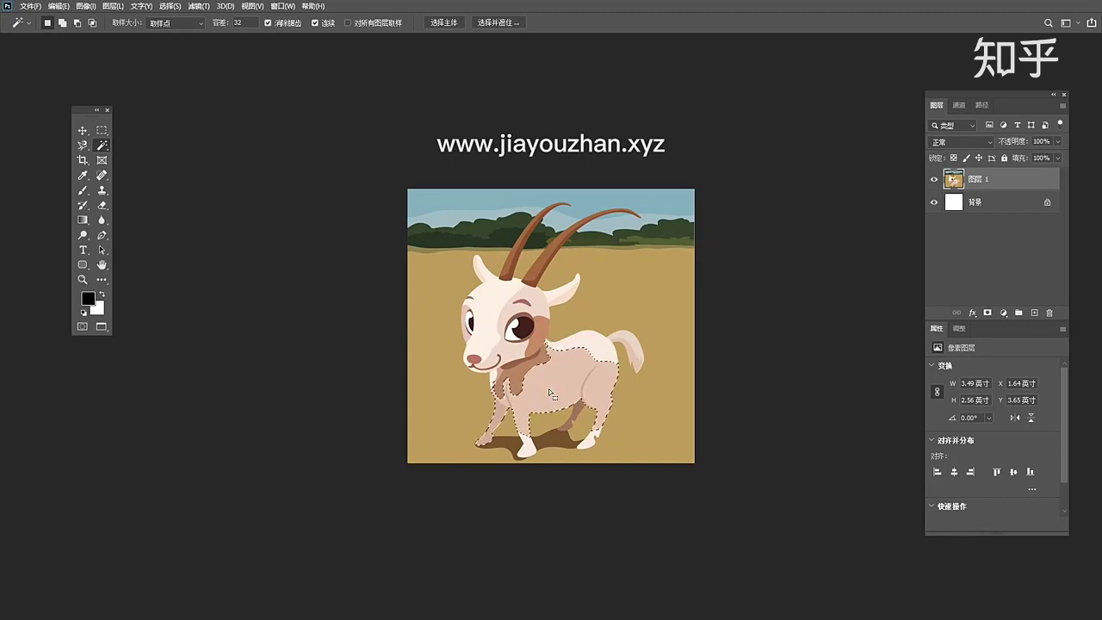
- Select each of the cartoon goat's horns in turn, followed by its pale face, with the Magic Wand tool
{"action": "left_click", "coordinate": [544, 270]}
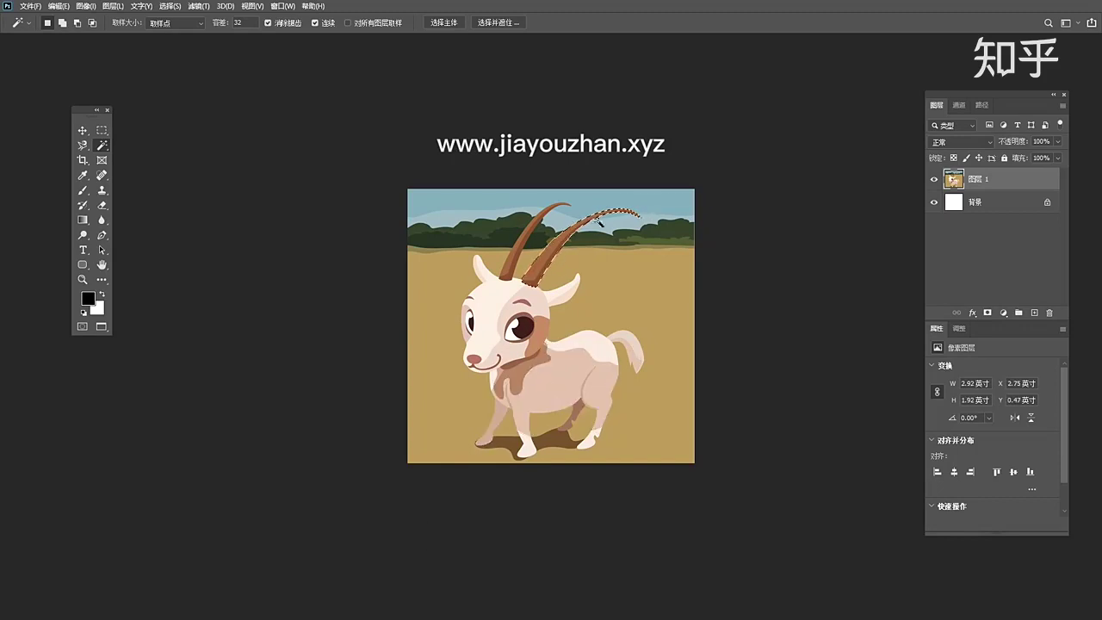
{"action": "left_click", "coordinate": [538, 260]}
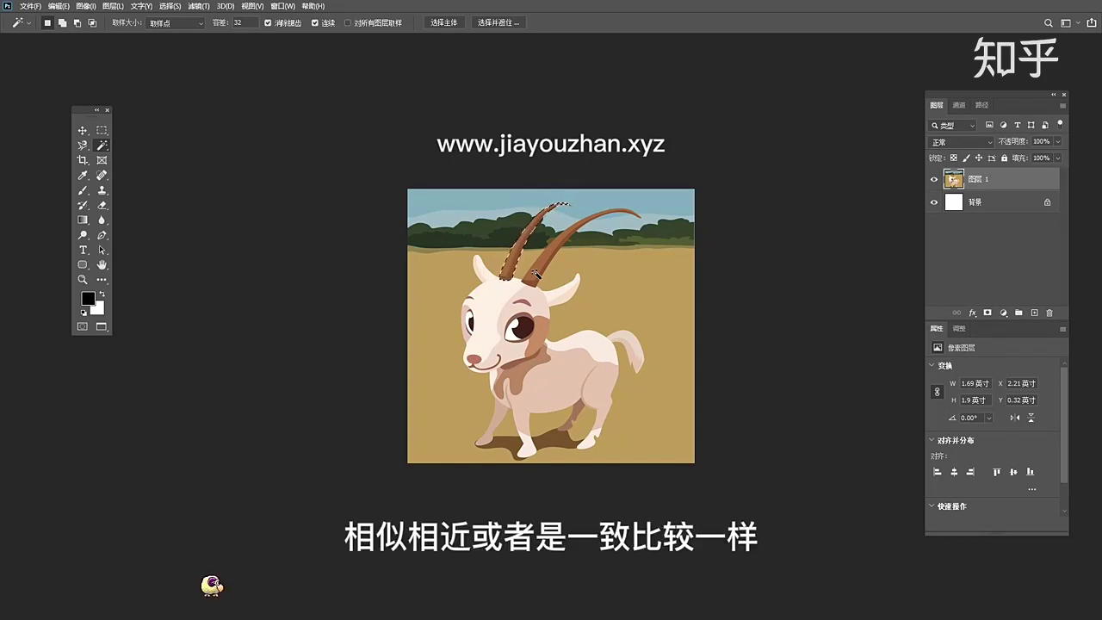
{"action": "left_click", "coordinate": [493, 321]}
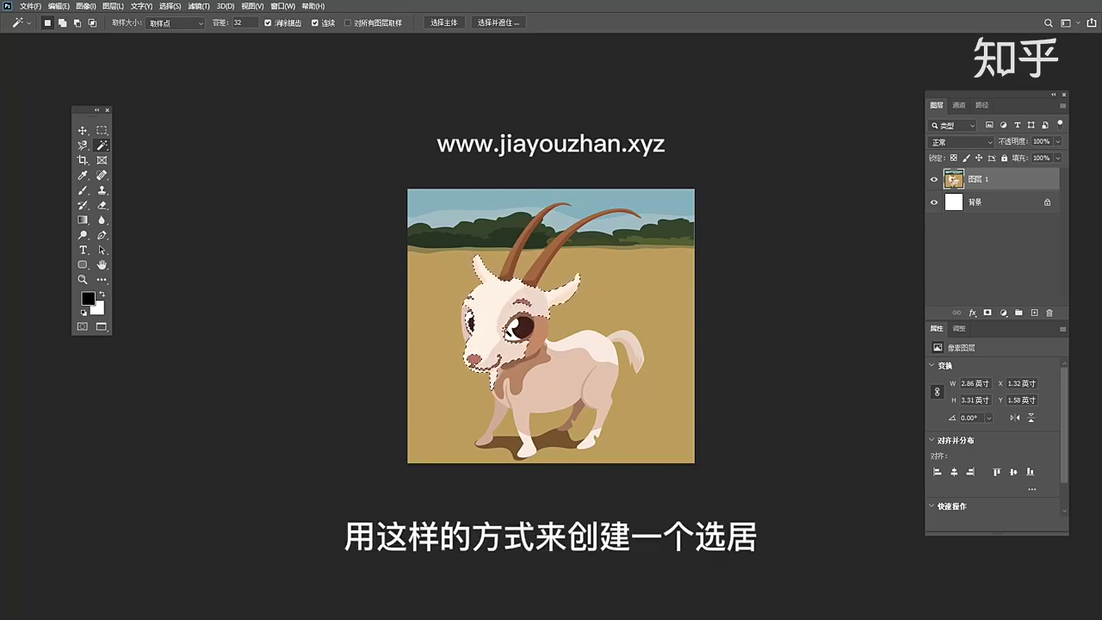
- Switch to the Rectangular Marquee tool and move the floating toolbox slightly upward
{"action": "right_click", "coordinate": [102, 146]}
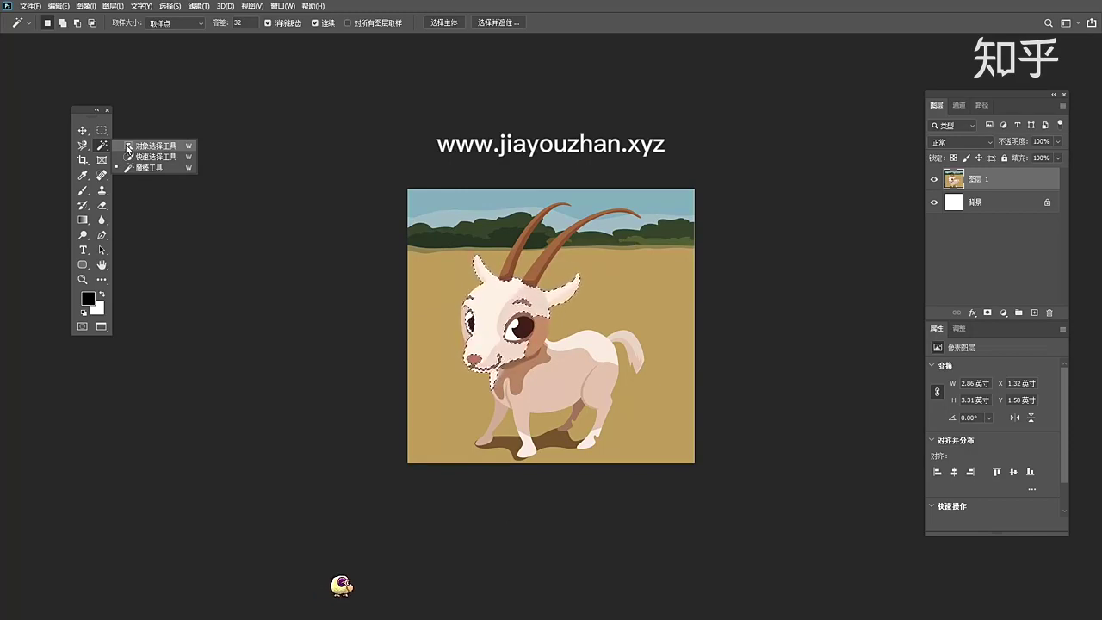
{"action": "left_click", "coordinate": [102, 132]}
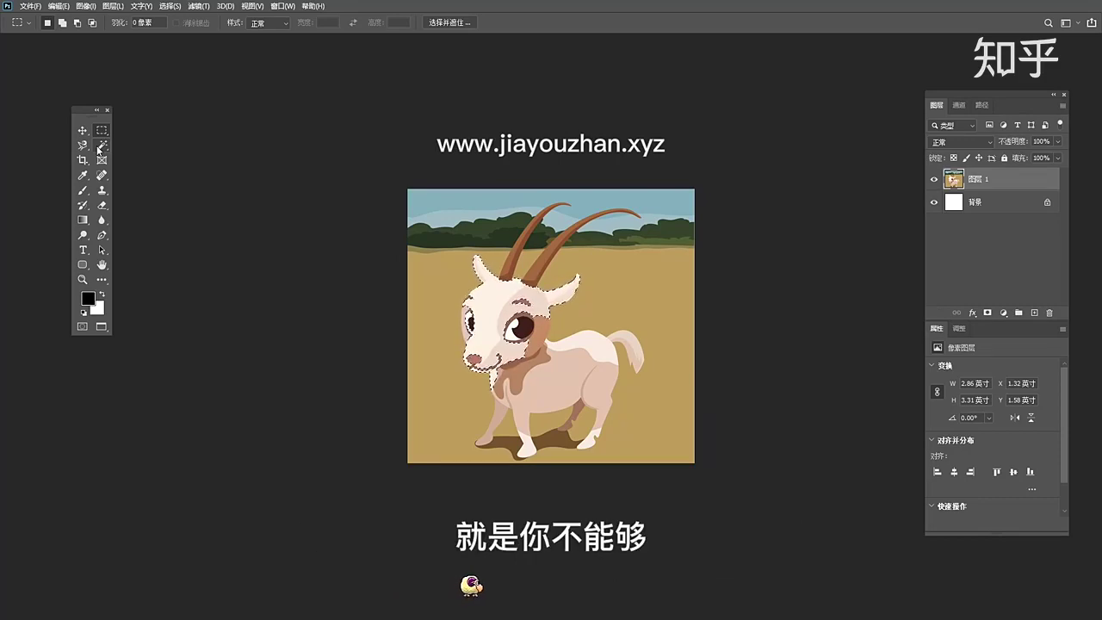
{"action": "left_click_drag", "start_coordinate": [81, 110], "coordinate": [79, 100]}
{"action": "right_click", "coordinate": [99, 120]}
{"action": "left_click", "coordinate": [139, 123]}
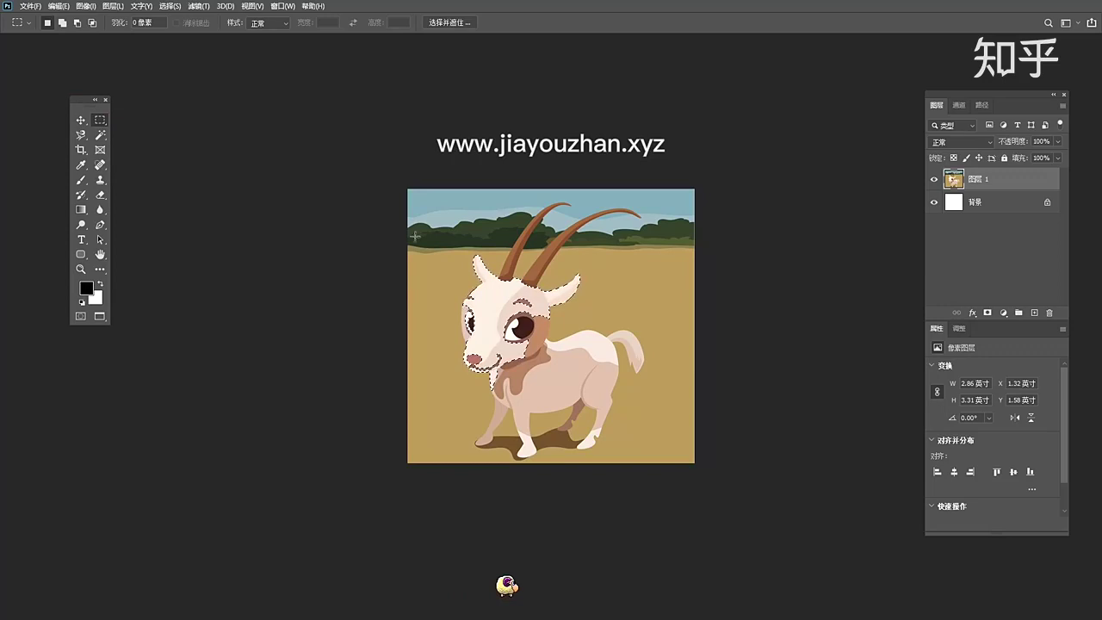
{"action": "mouse_move", "coordinate": [79, 101]}
{"action": "left_mouse_down"}
{"action": "mouse_move", "coordinate": [111, 121]}
{"action": "mouse_move", "coordinate": [90, 87]}
{"action": "mouse_move", "coordinate": [90, 102]}
{"action": "left_mouse_up"}
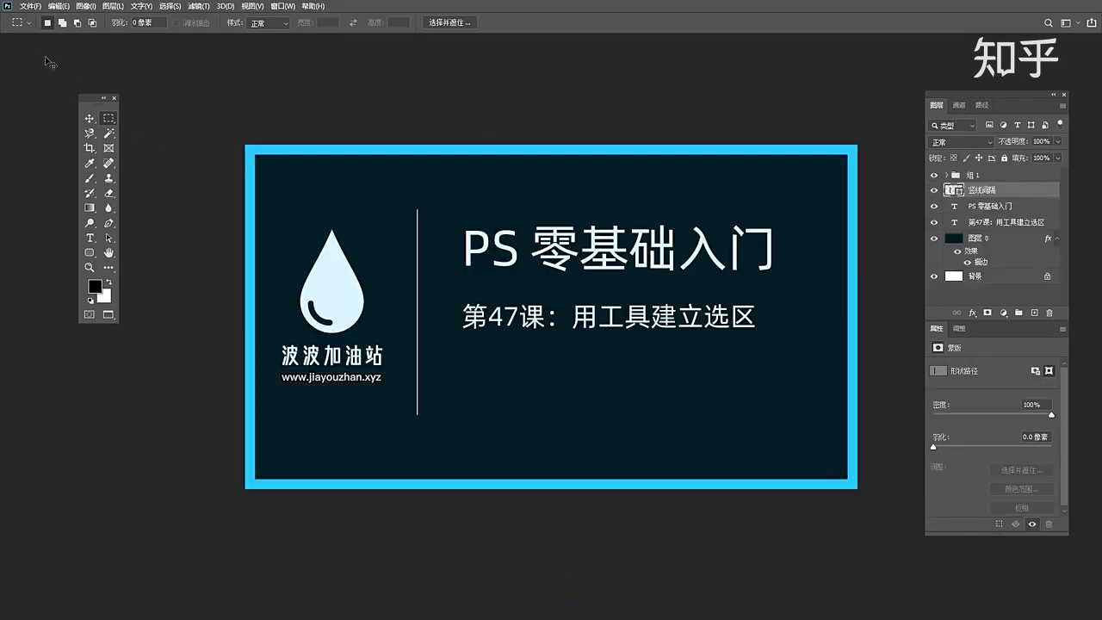
{"action": "mouse_move", "coordinate": [92, 98]}
{"action": "left_mouse_down"}
{"action": "mouse_move", "coordinate": [93, 117]}
{"action": "mouse_move", "coordinate": [81, 97]}
{"action": "left_mouse_up"}
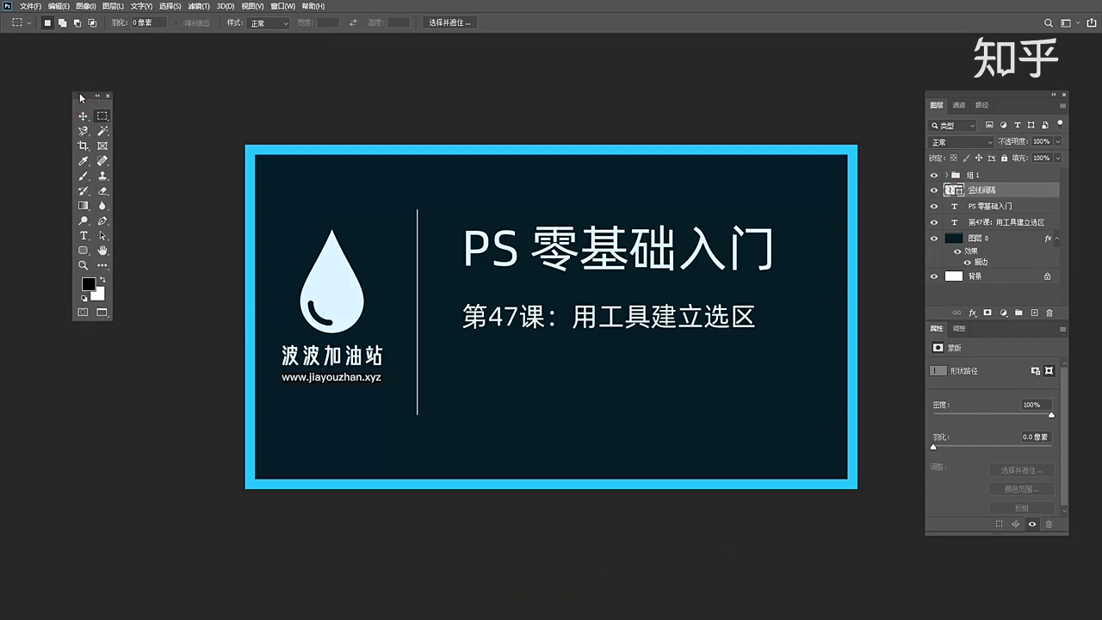